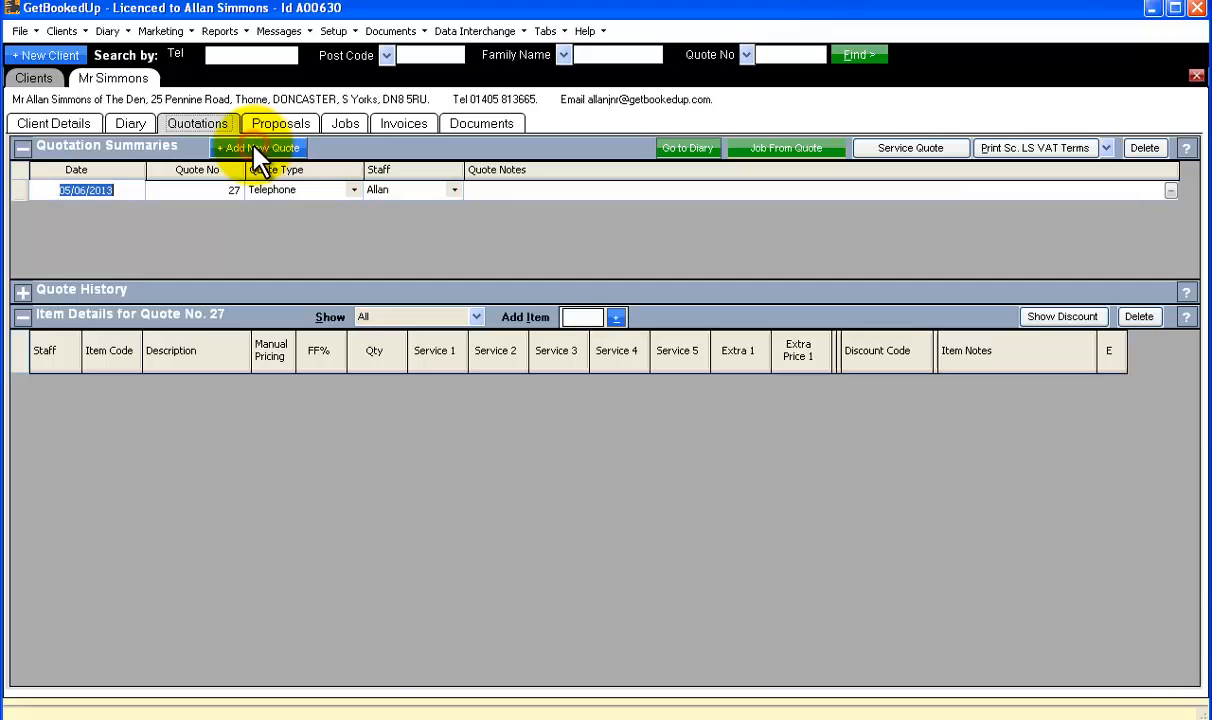
Step: Add the lounge/dining room carpet (LD) as an item on quote 27
click(582, 317)
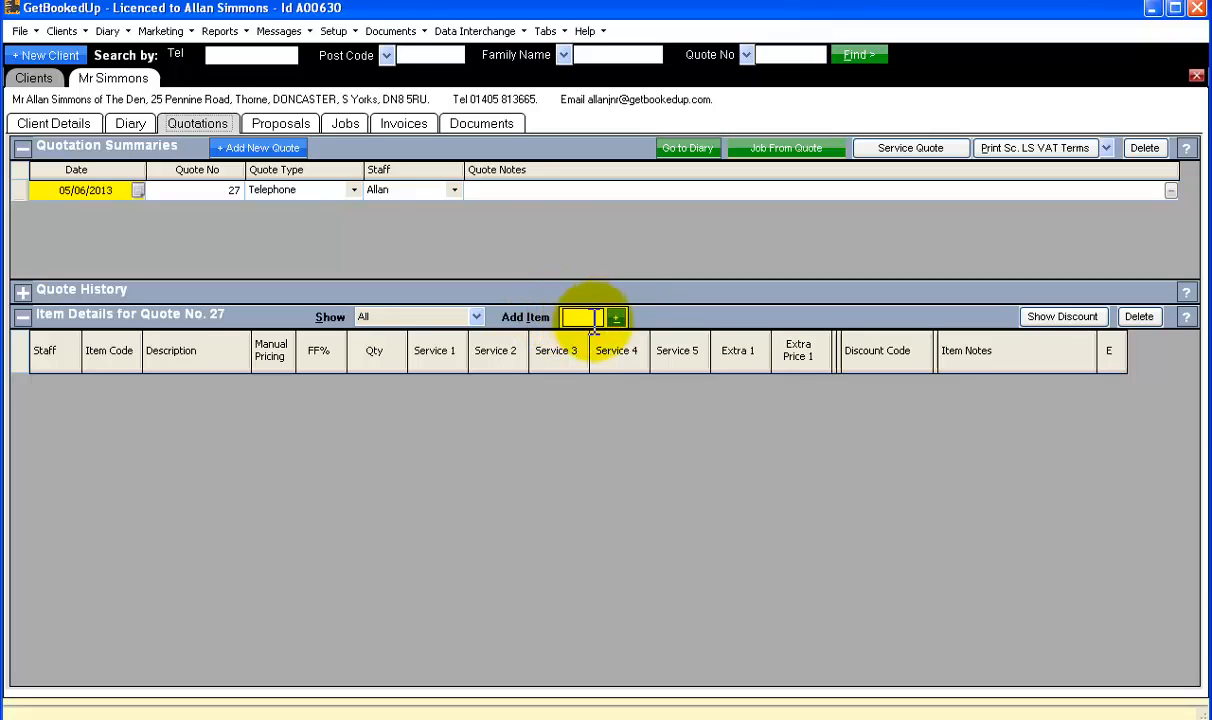
click(616, 317)
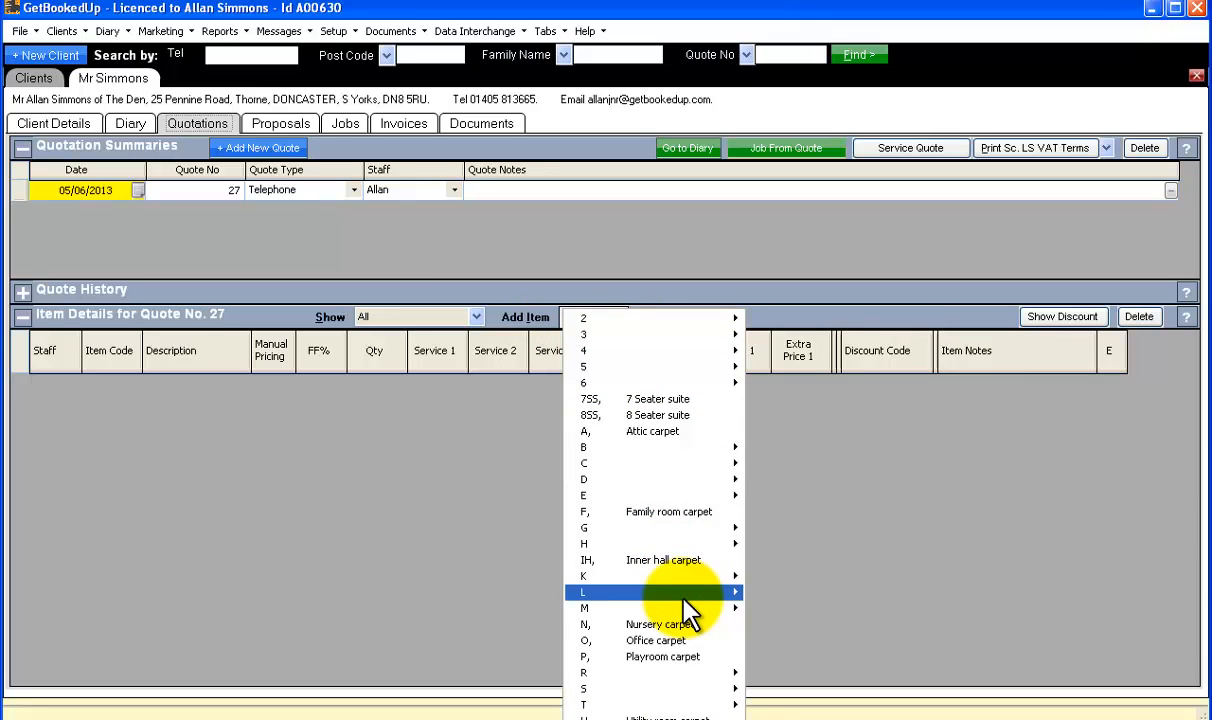
mouse_move(684, 594)
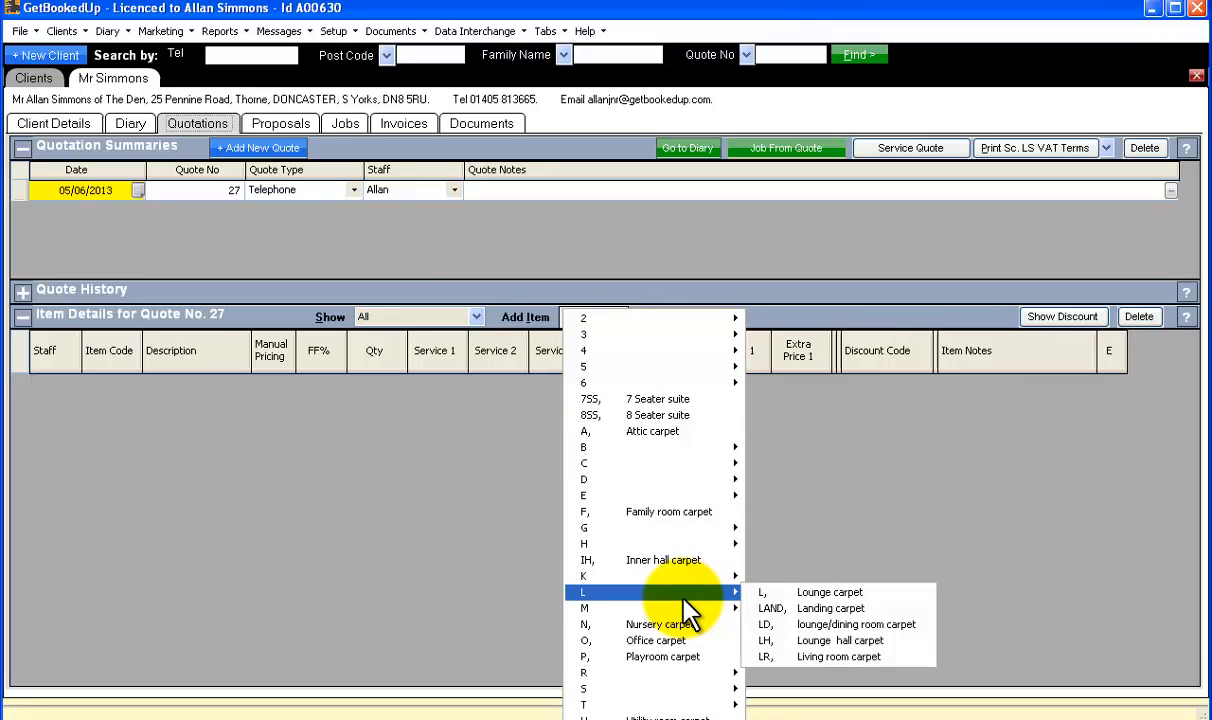
click(829, 626)
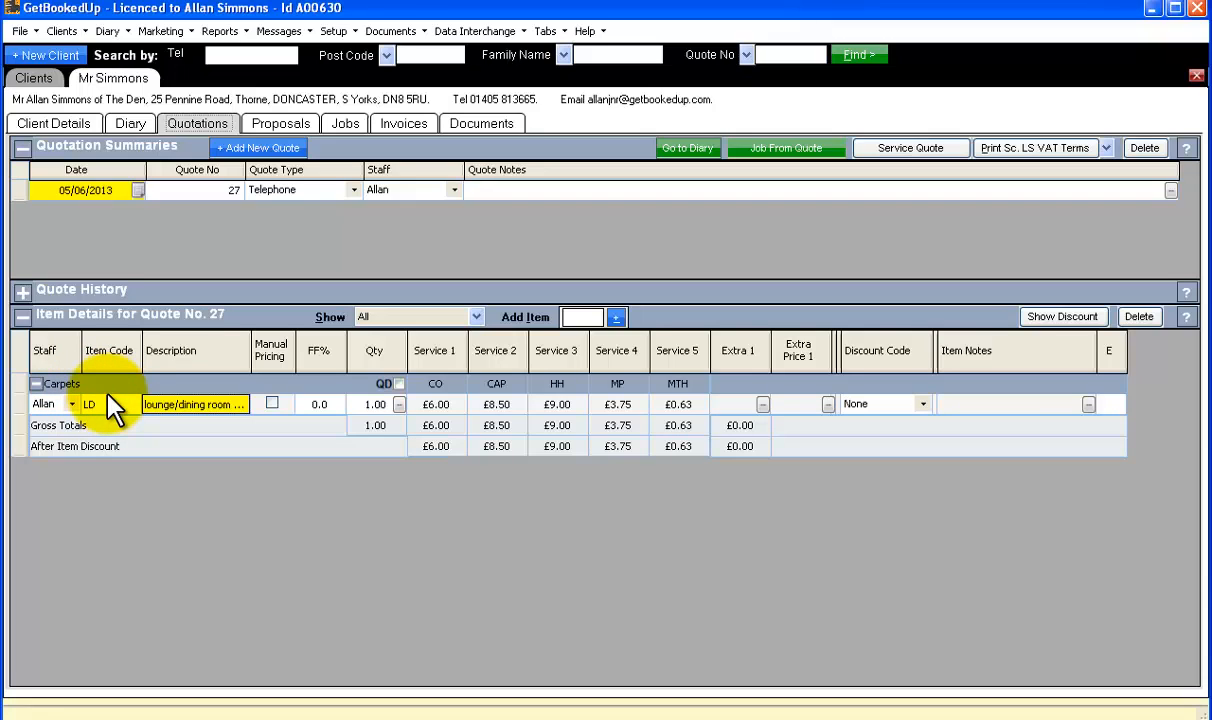
Step: Open the area calculator for the lounge/dining room carpet's quantity and set the measuring unit to metres
click(376, 404)
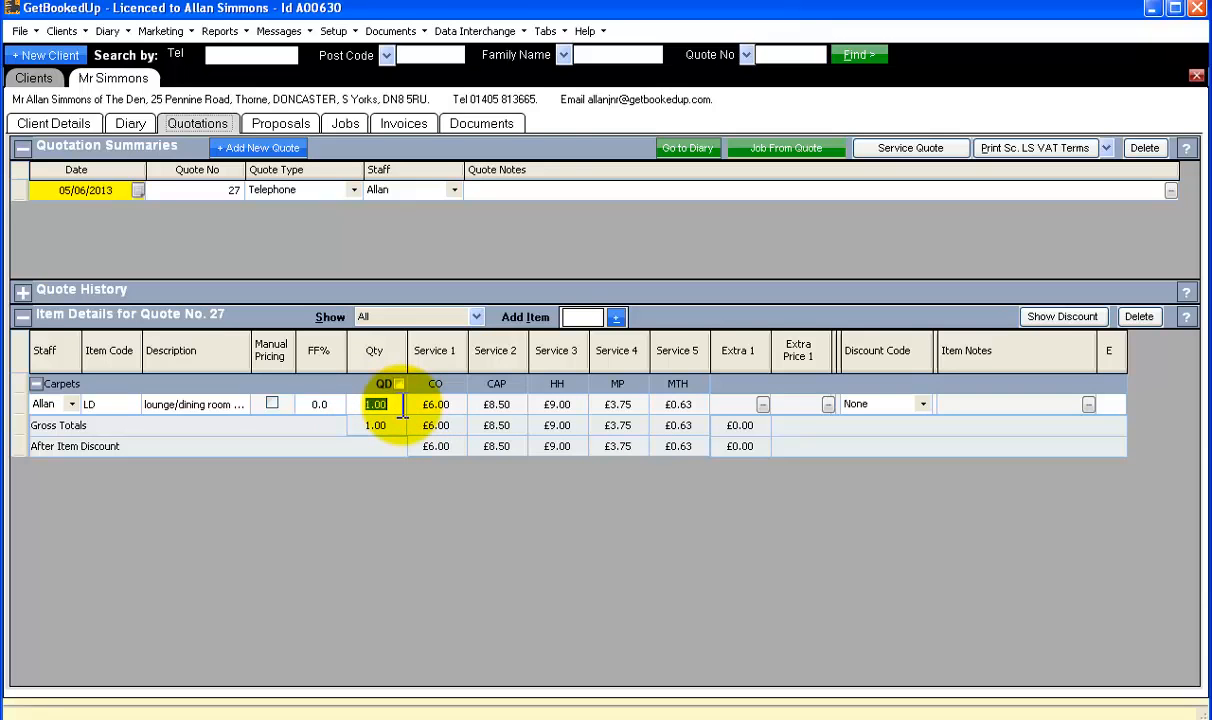
double_click(403, 404)
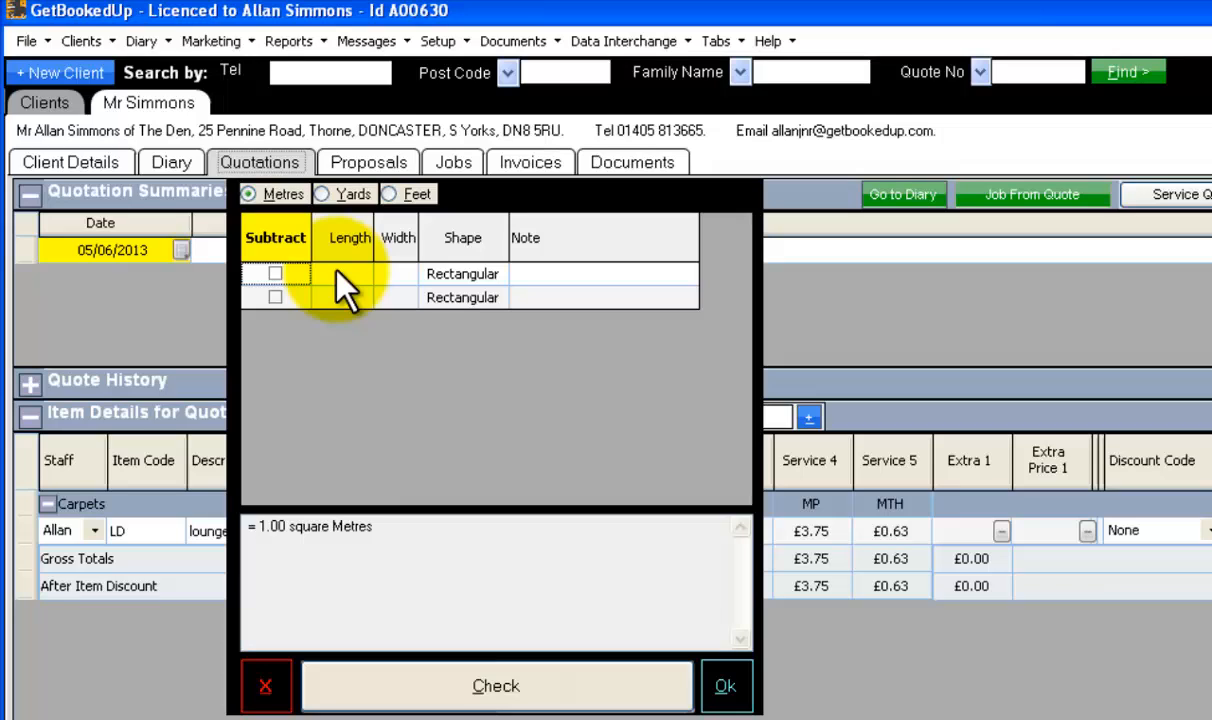
click(388, 196)
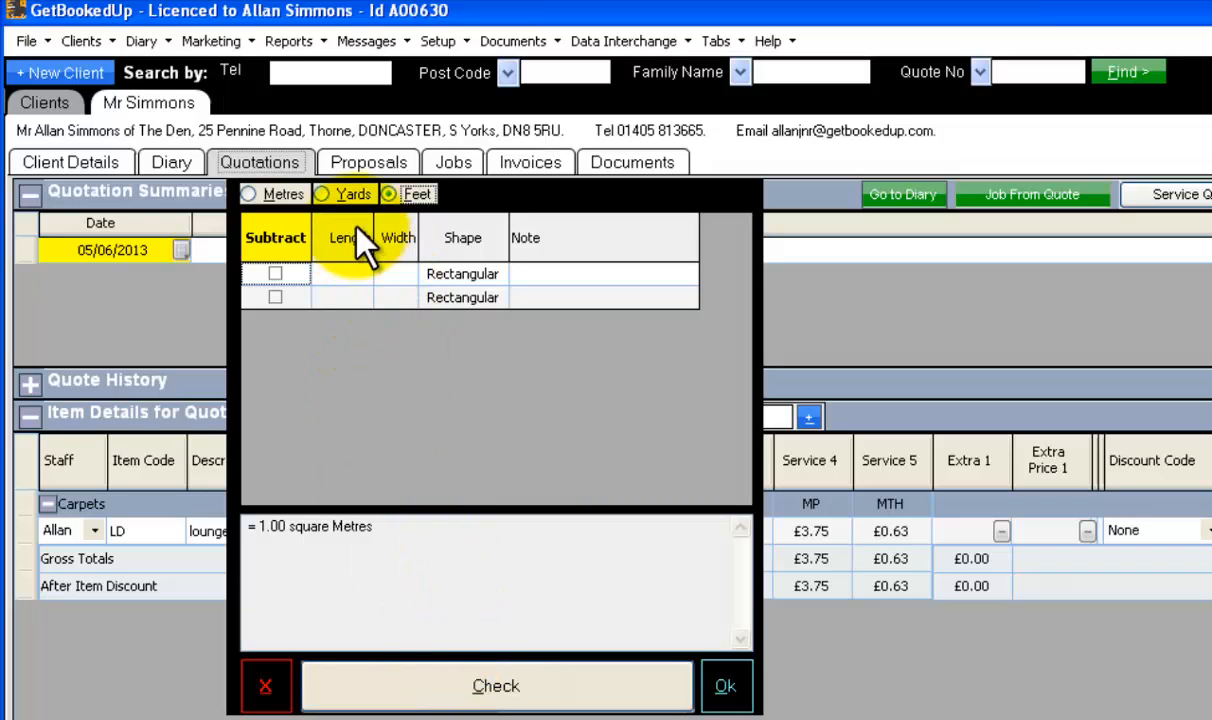
click(255, 196)
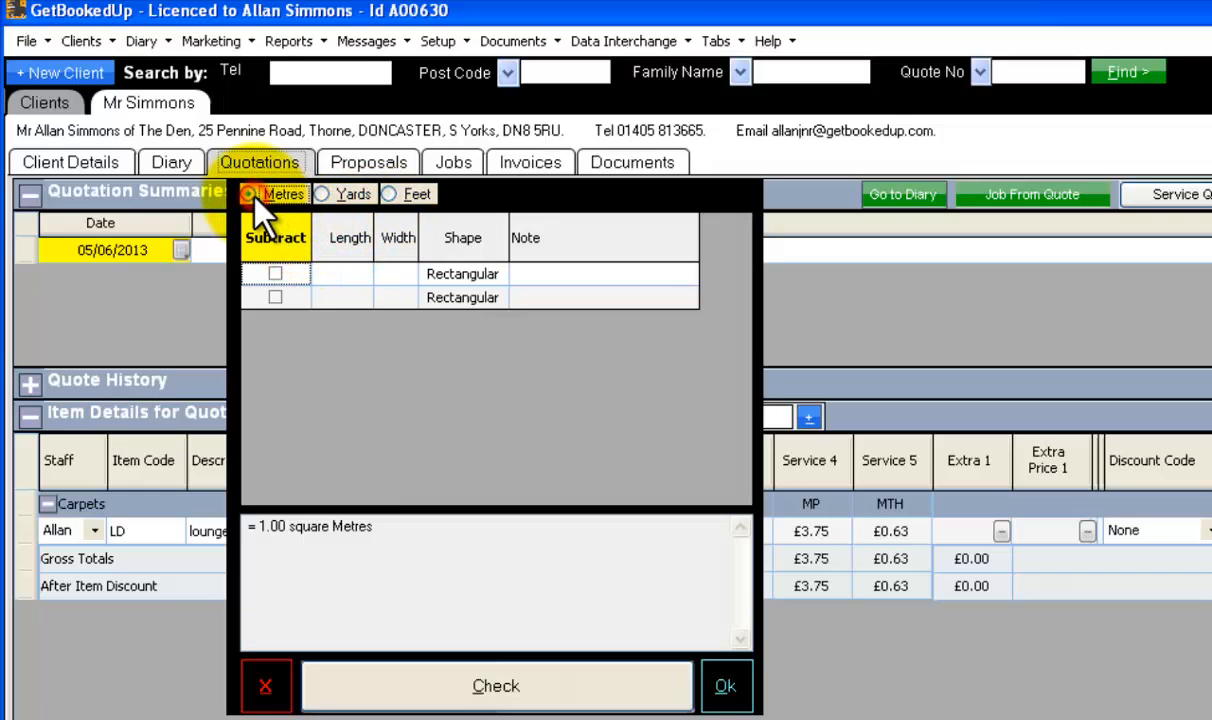
Step: Enter a rectangular area 5.2 m long and 4.1 m wide with the note "Lounge"
click(355, 277)
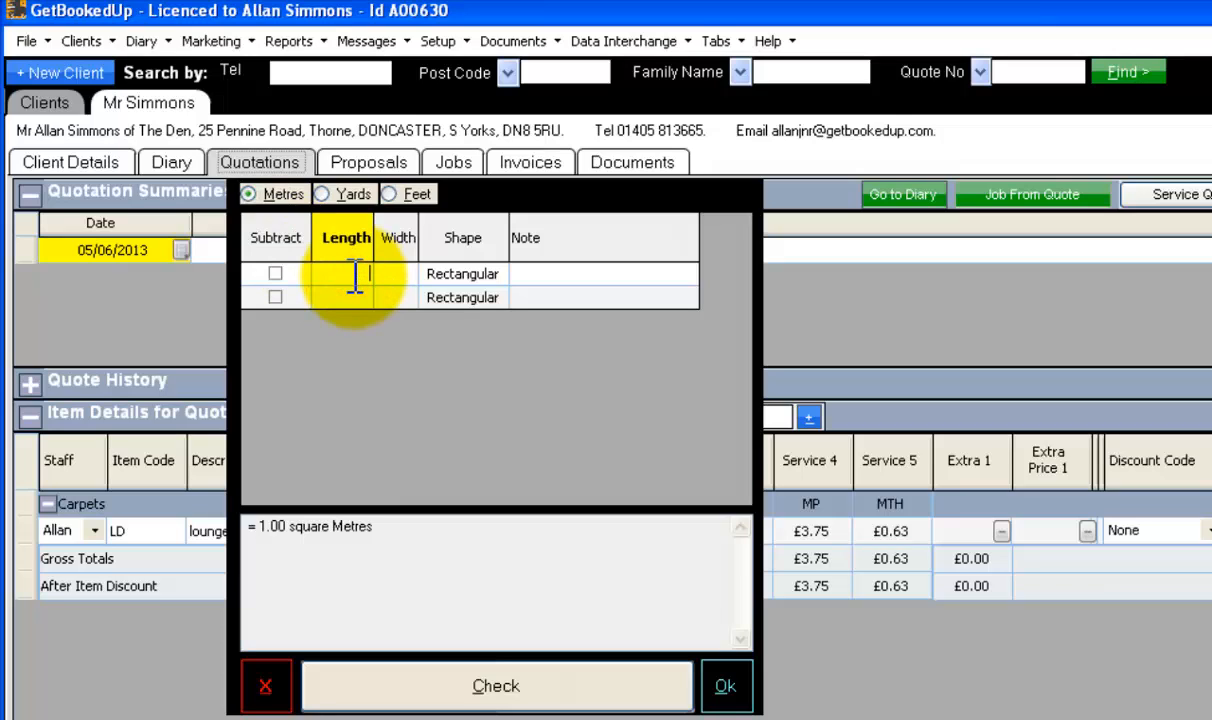
text(5.2)
key(Tab)
text(4)
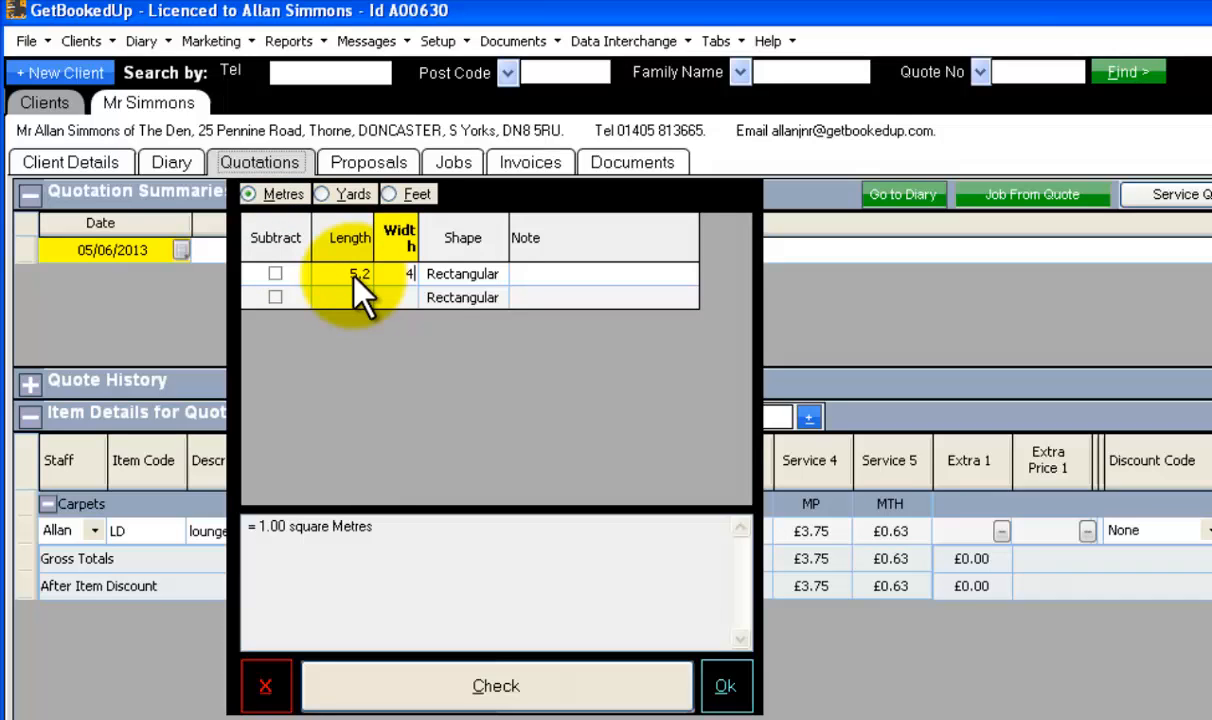
text(.1)
key(Tab)
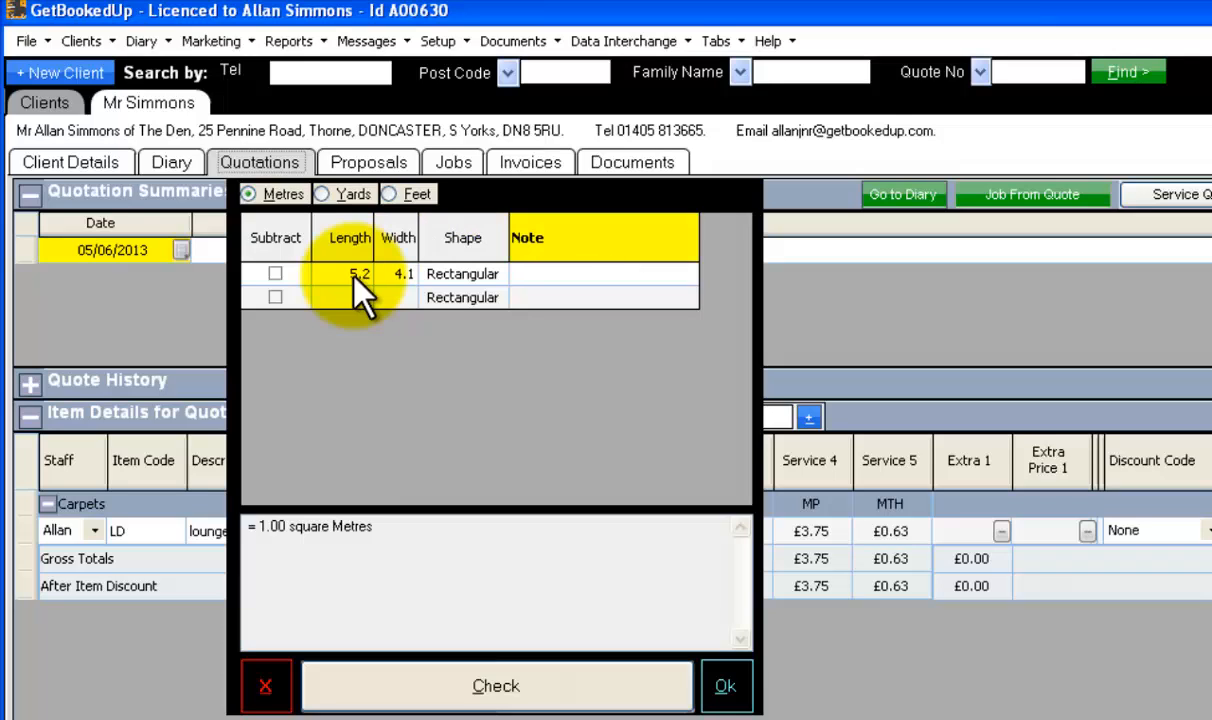
text(Lounge)
key(Tab)
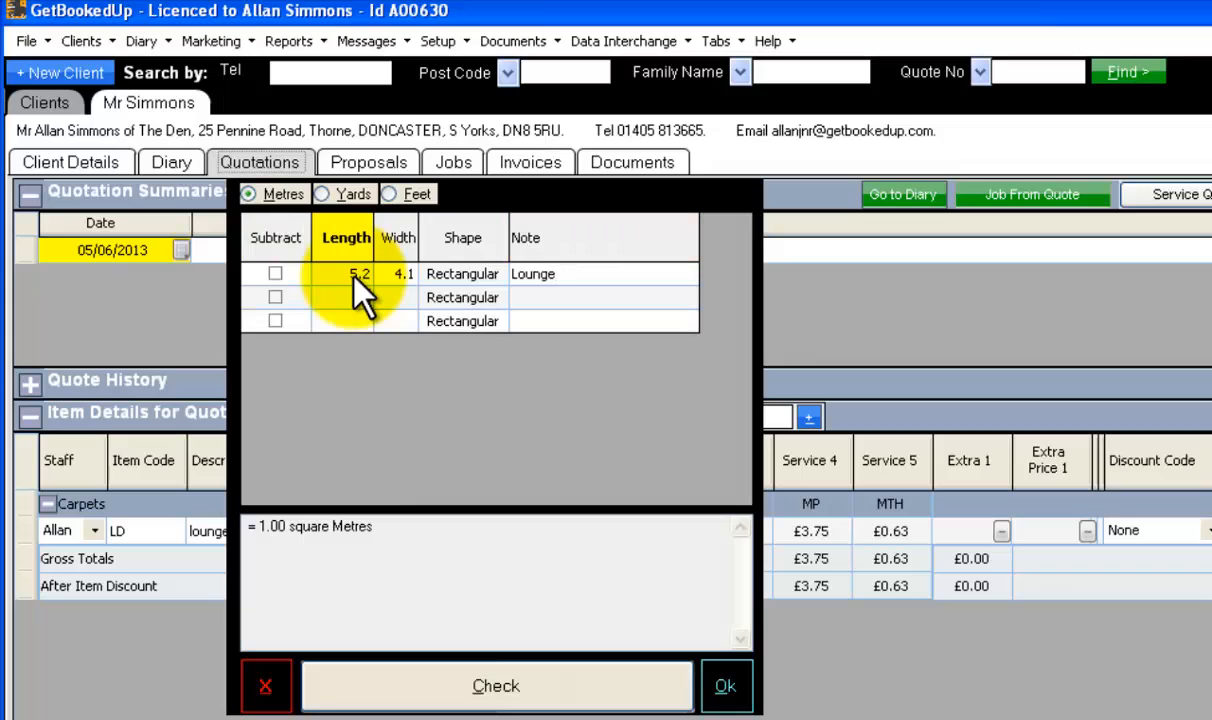
Step: Add a second rectangular area of 3.8 by 3.2 m noted "Diner", then check and accept the calculated quantity
key(Tab)
text(3.2)
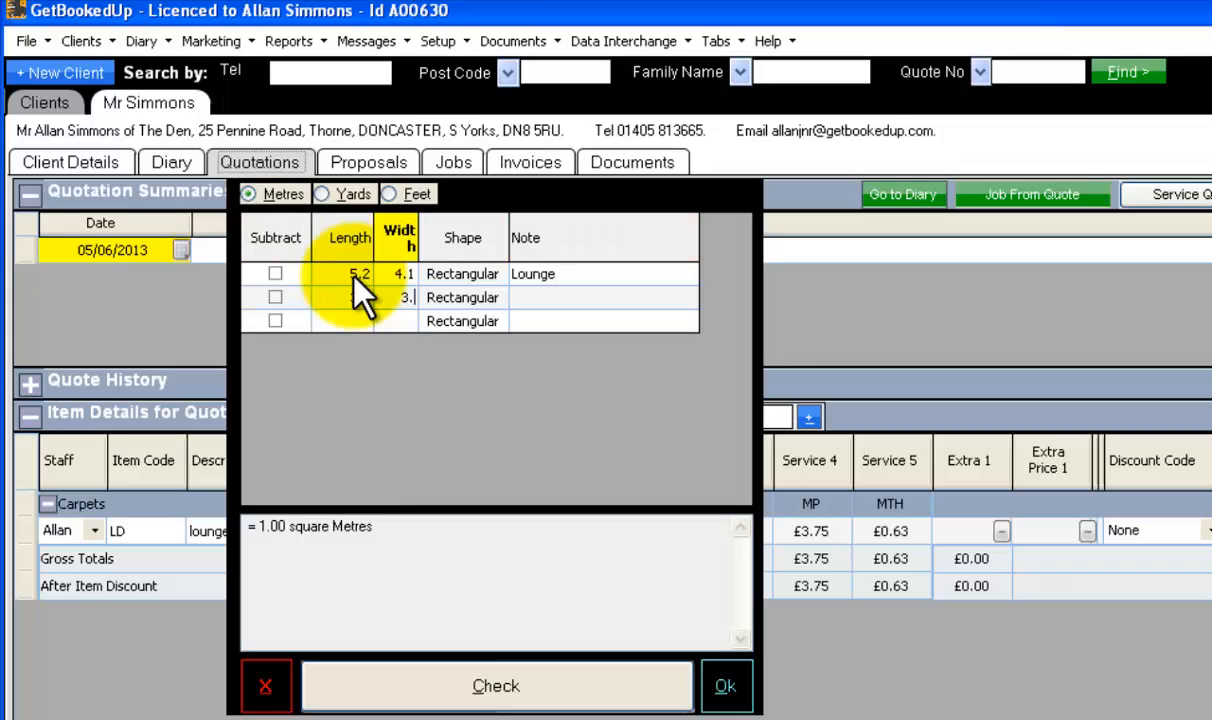
key(Tab)
key(Tab)
text(Diner)
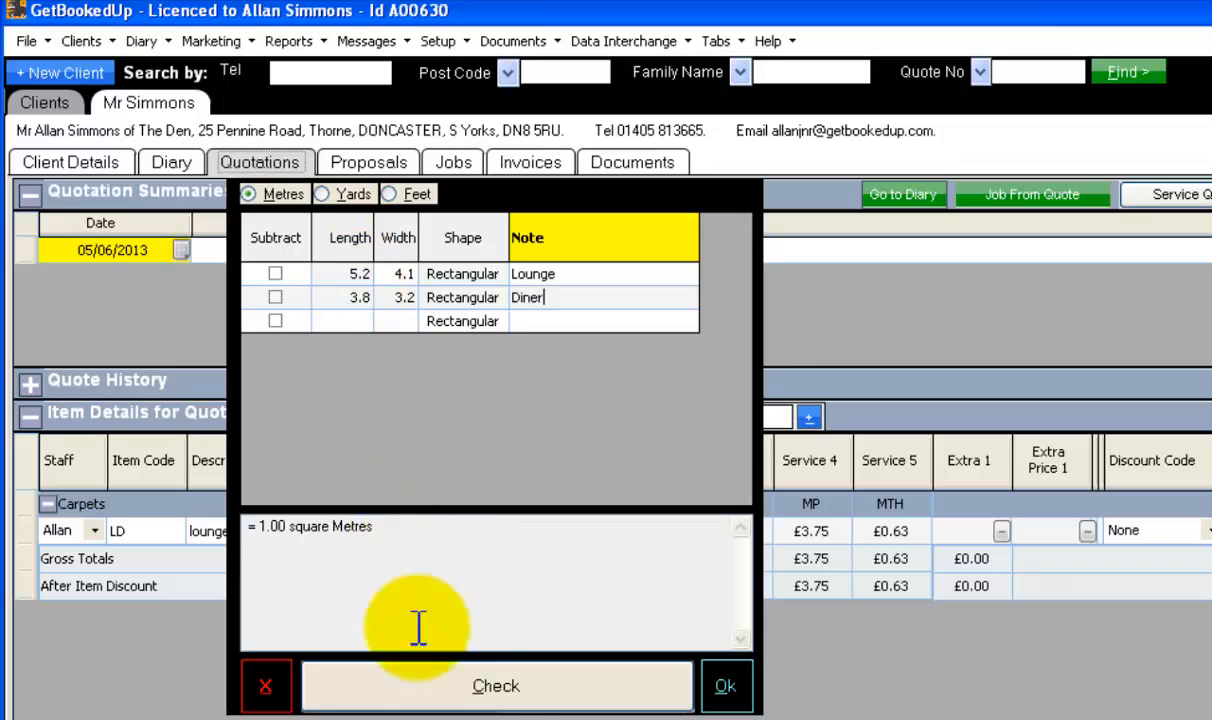
click(487, 690)
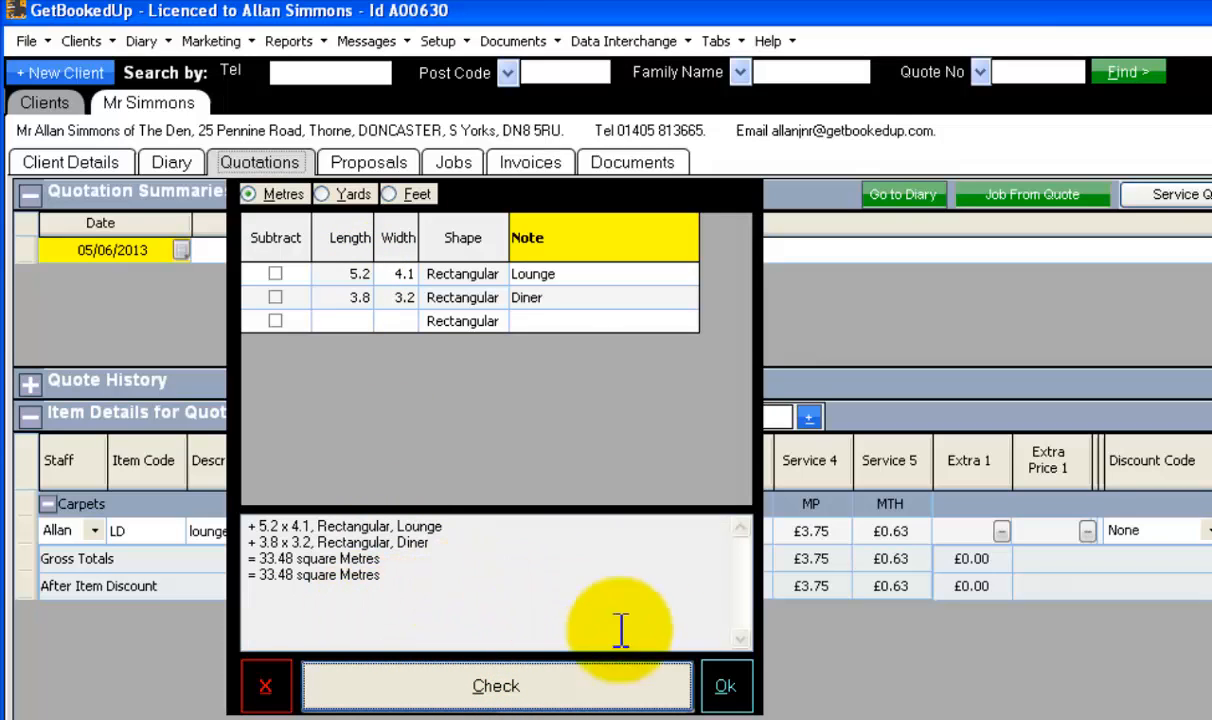
click(725, 686)
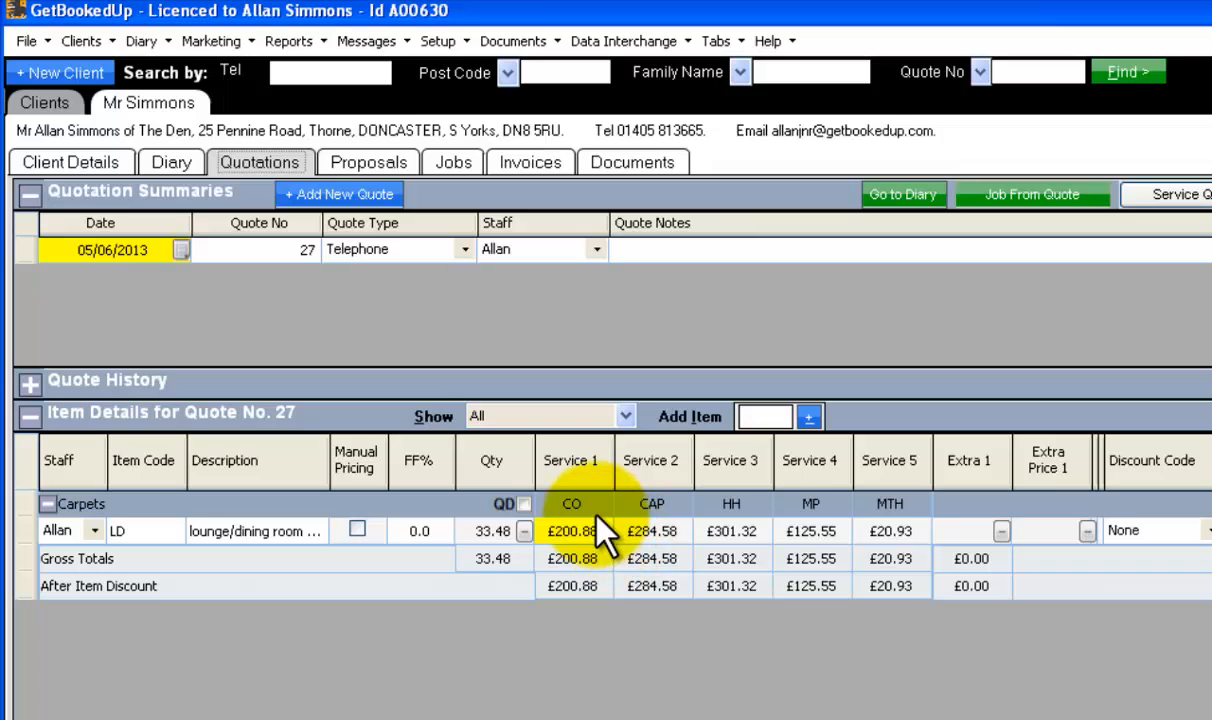
Step: Examine the prices for Service 1 through Service 5 on the lounge/dining room carpet row
click(652, 528)
click(733, 531)
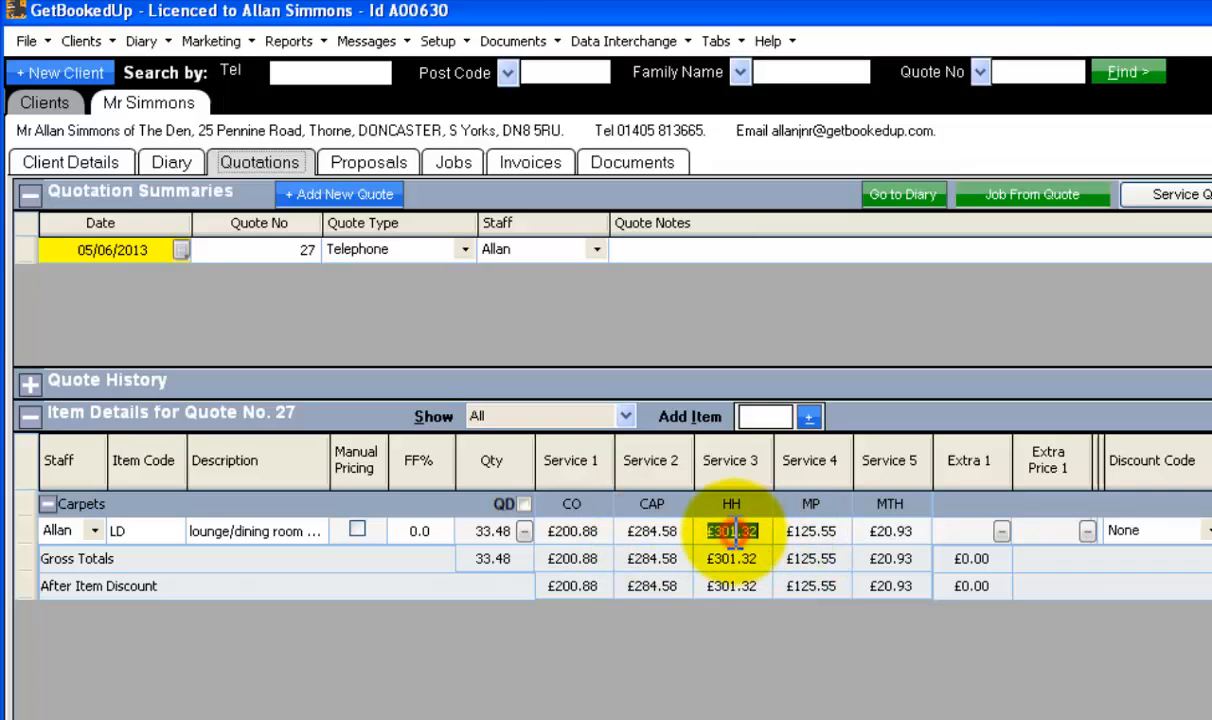
click(810, 530)
click(862, 530)
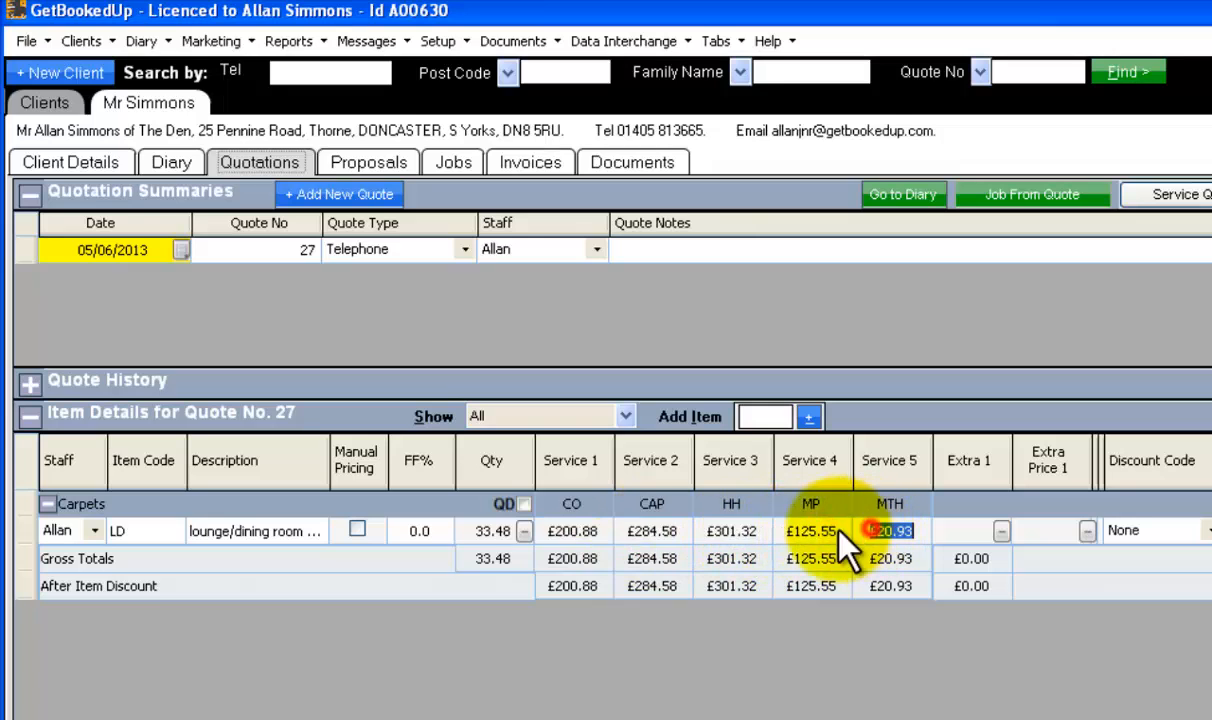
click(588, 504)
click(586, 533)
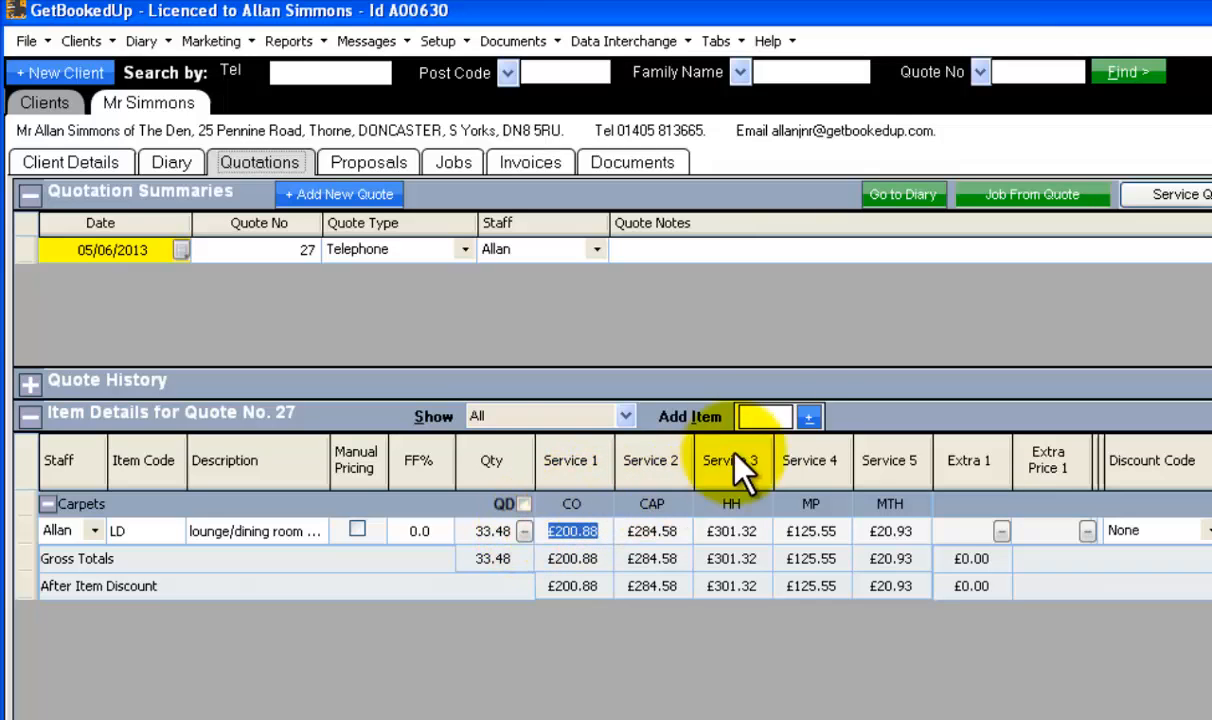
Step: Add the Bedroom 1 carpet (B1) as another item on the quote
click(811, 416)
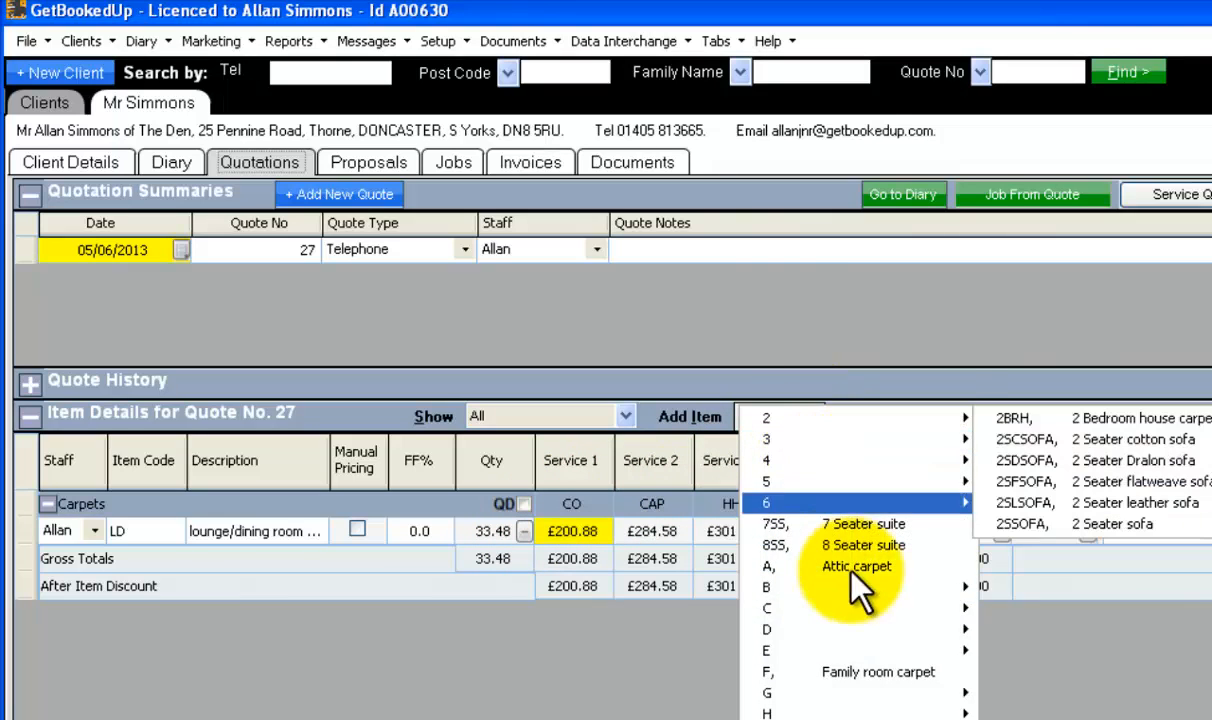
mouse_move(858, 590)
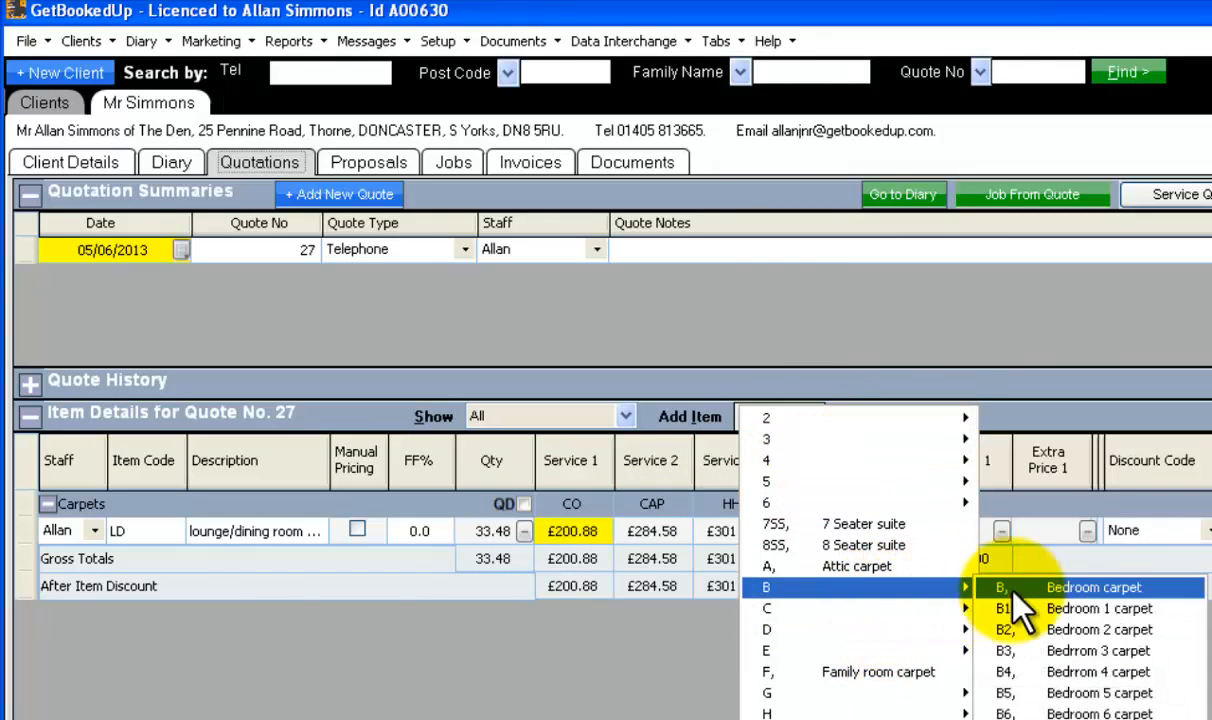
click(1093, 606)
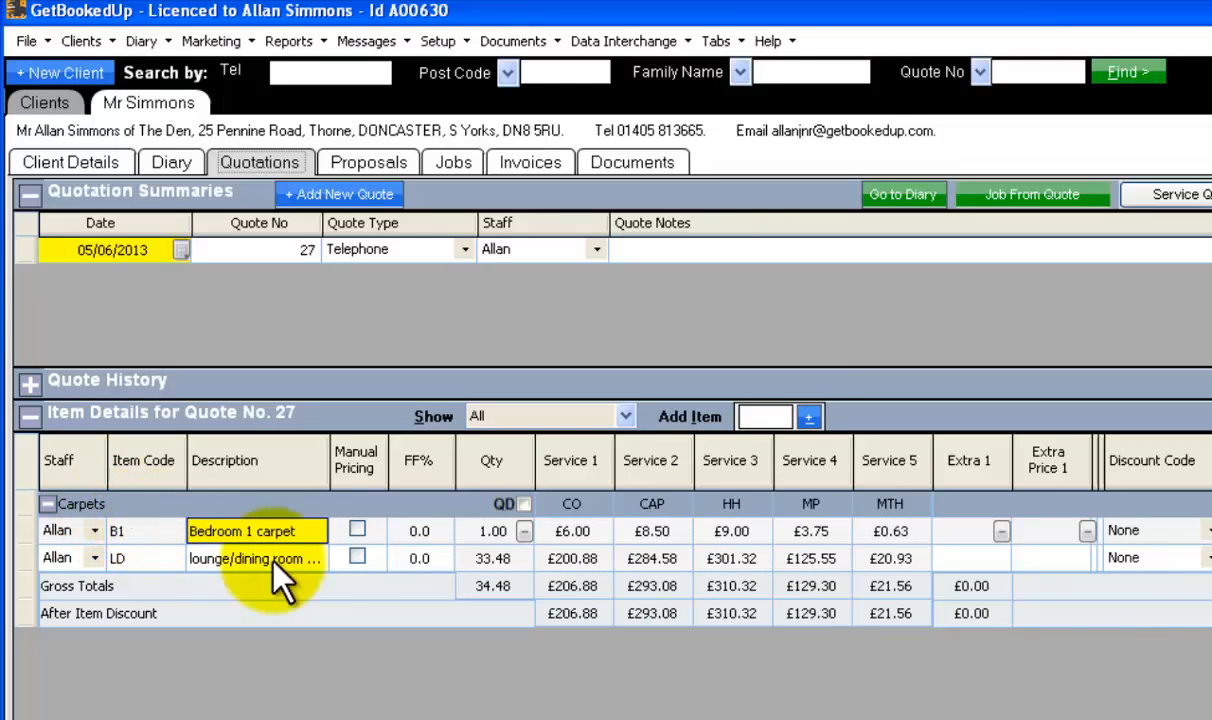
Step: In the Bedroom 1 carpet's area calculator, enter a rectangular area of 4.7 by 3.8 m with the note "Room"
click(523, 531)
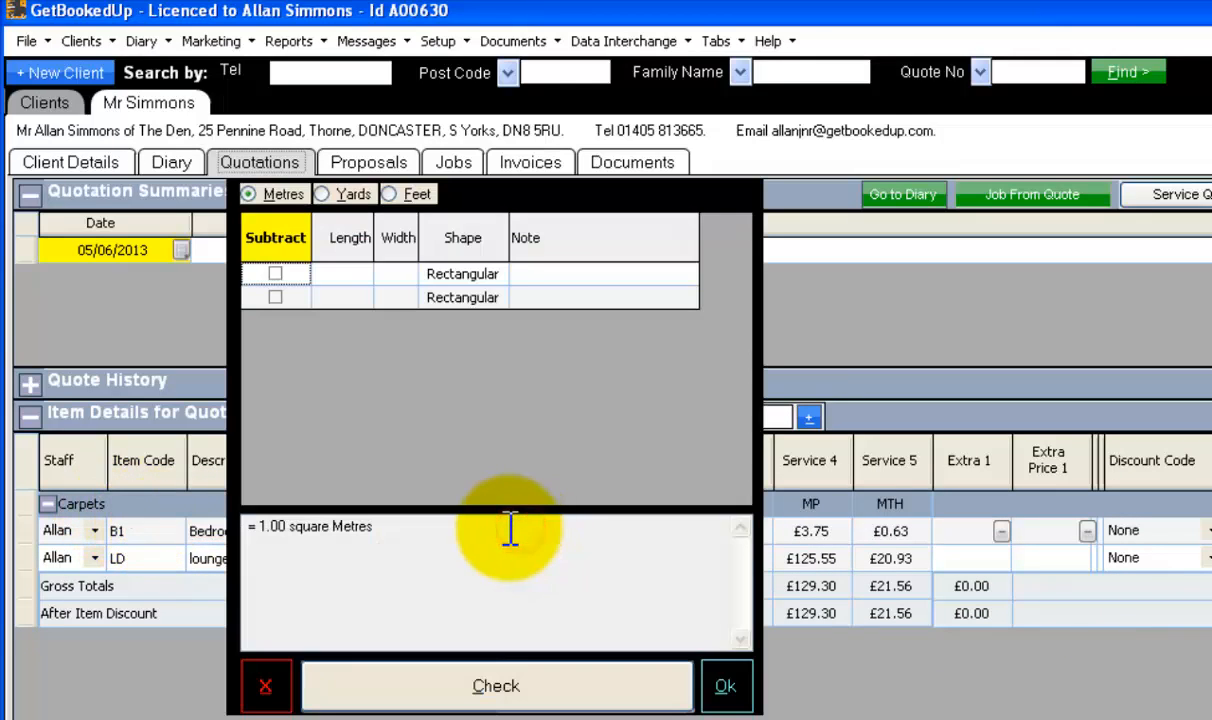
click(352, 273)
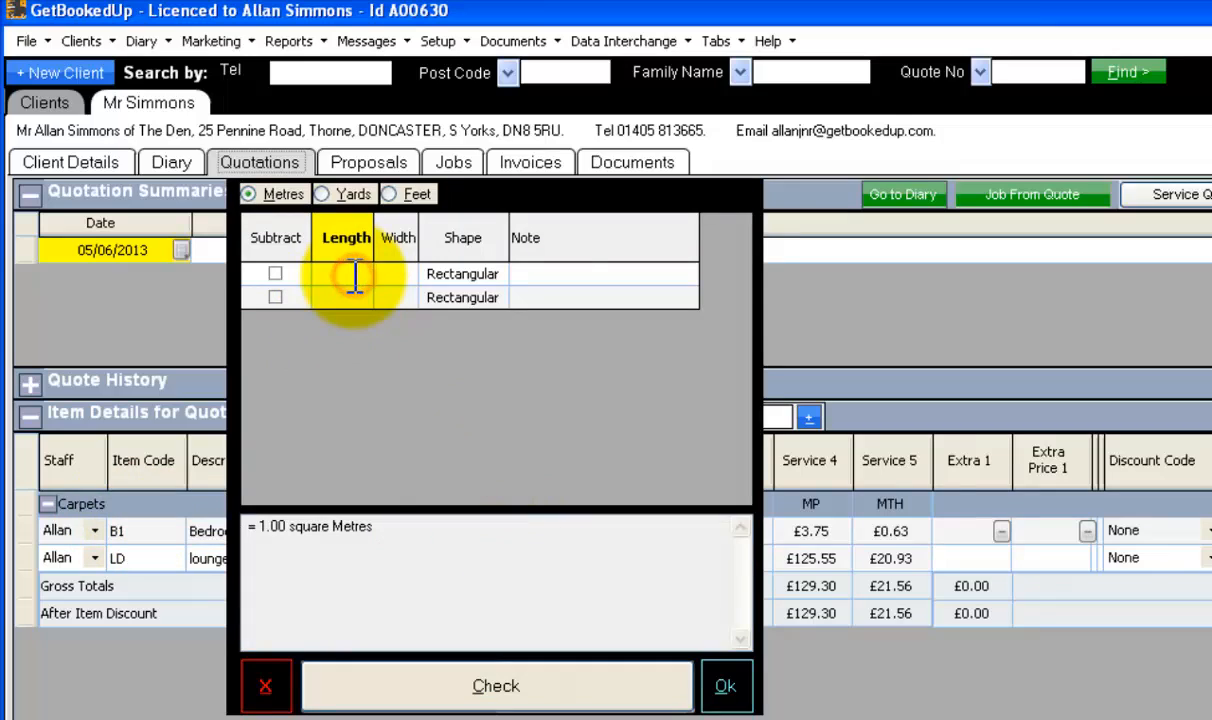
text(4.7)
key(Tab)
text(3.8)
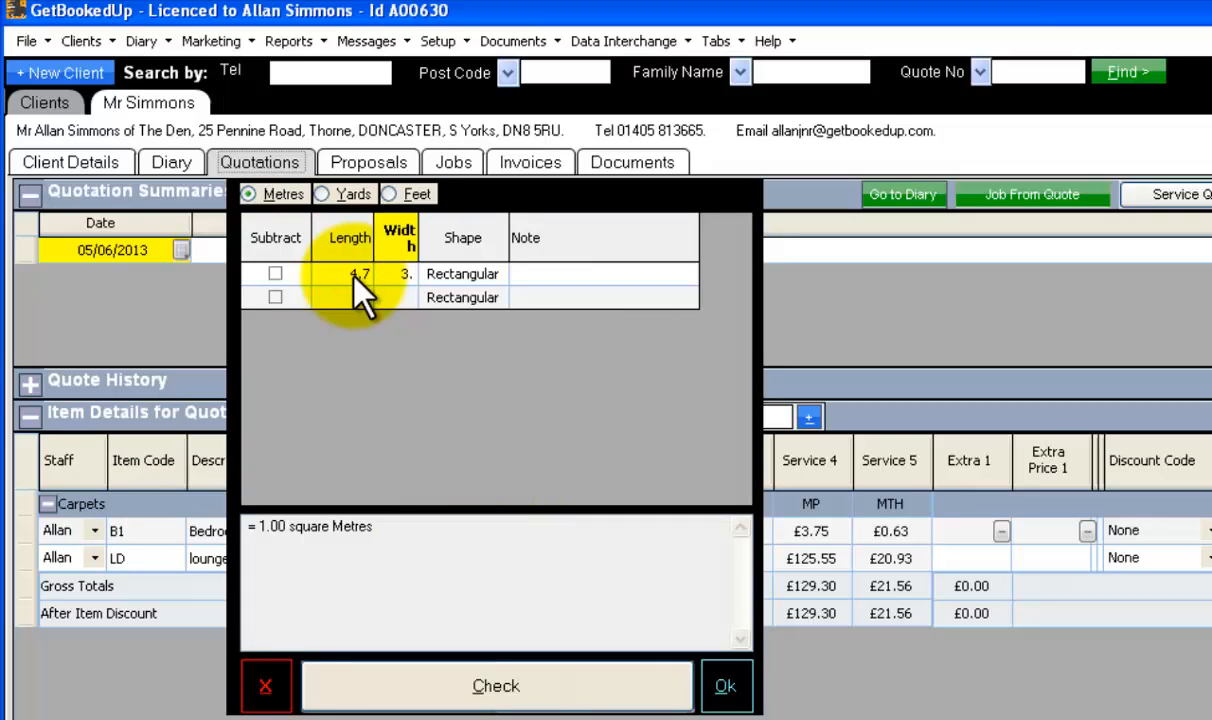
key(Tab)
key(Tab)
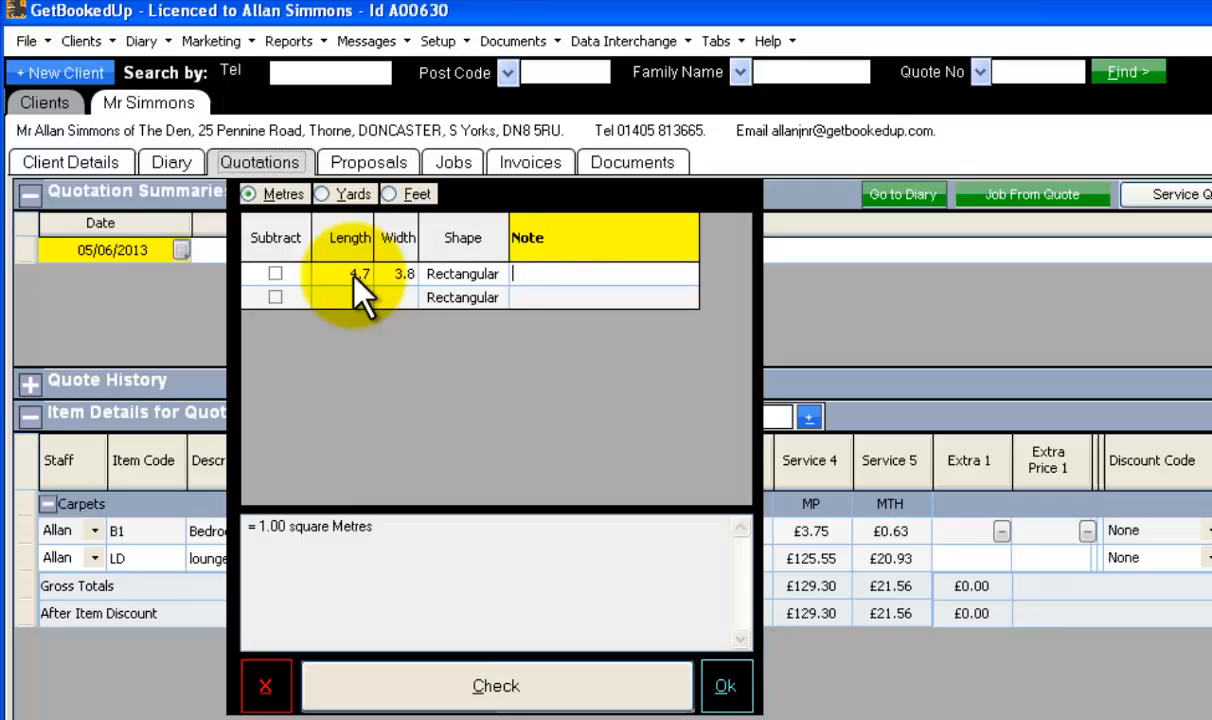
text(Room)
key(BackSpace)
text(om)
key(Tab)
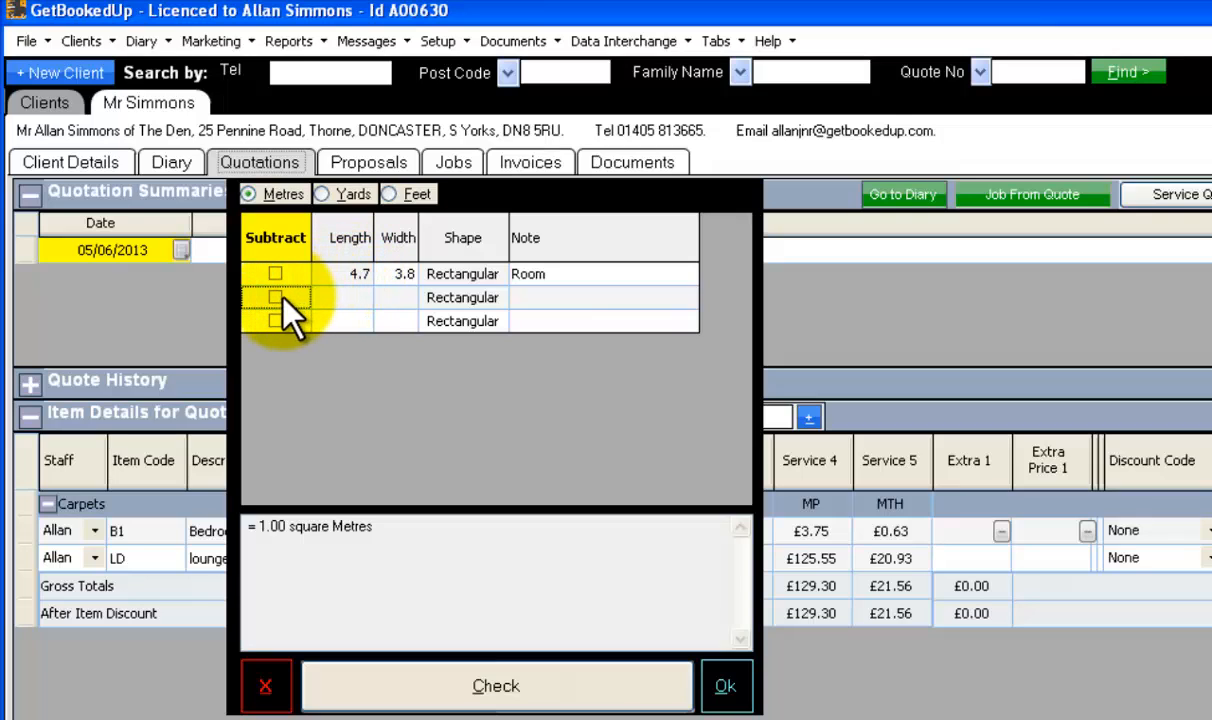
Step: Subtract a rectangular area of 2.2 by 2.2 m noted "Bed", then check and accept the Bedroom 1 carpet's quantity
click(276, 298)
click(354, 299)
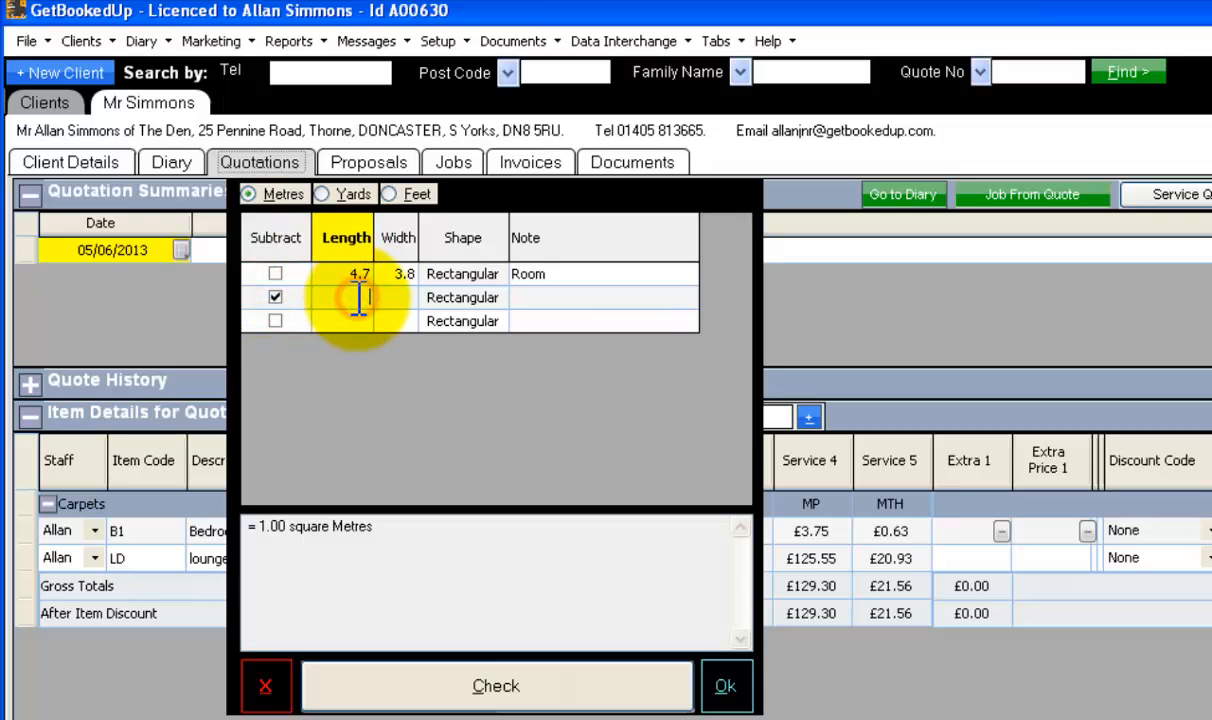
text(2.2)
key(Tab)
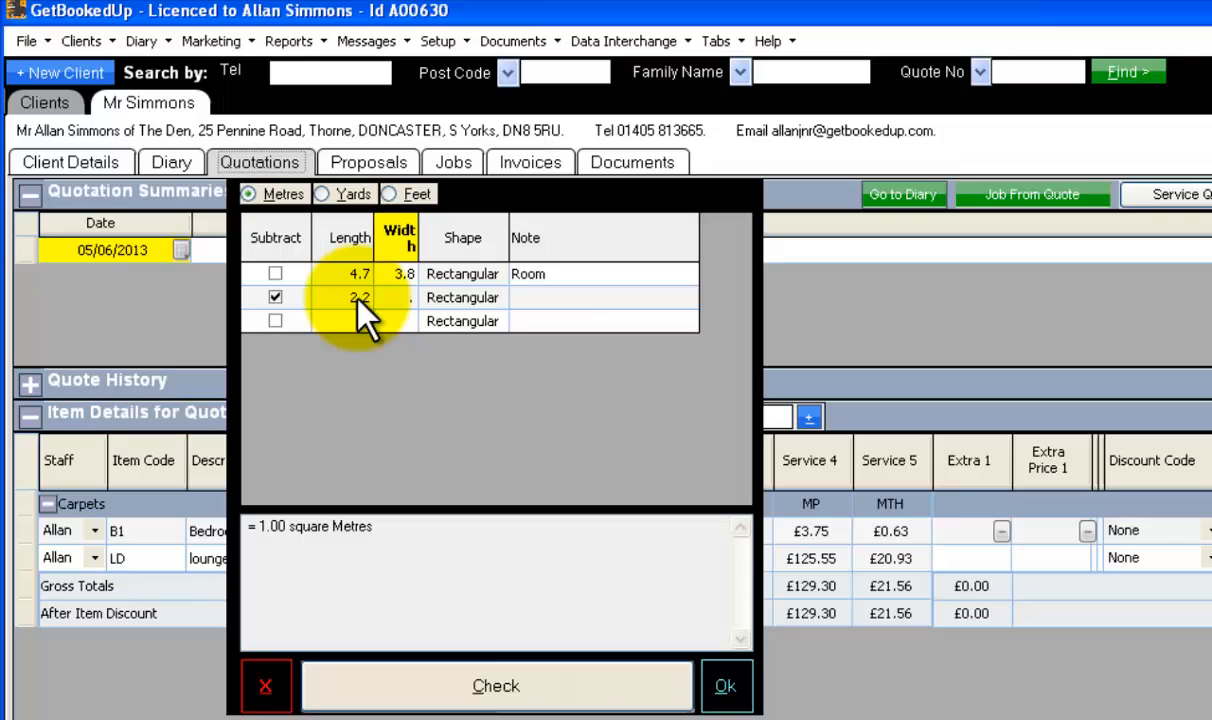
key(Tab)
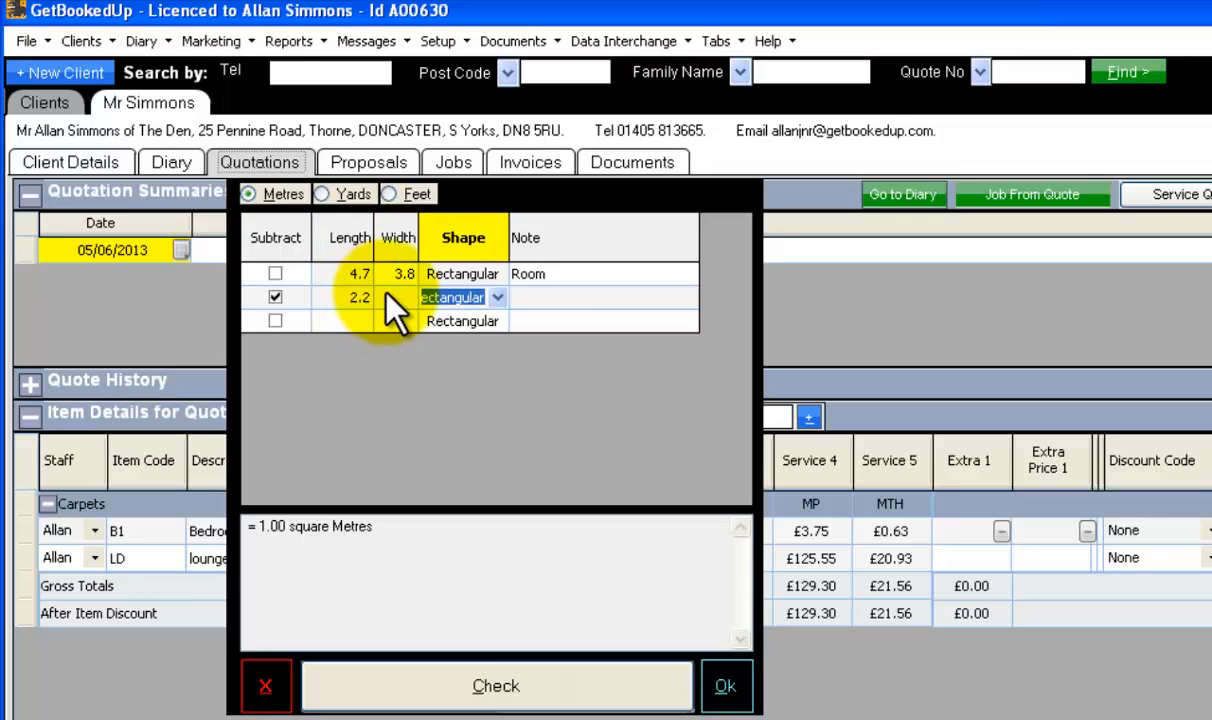
click(390, 297)
text(2.2)
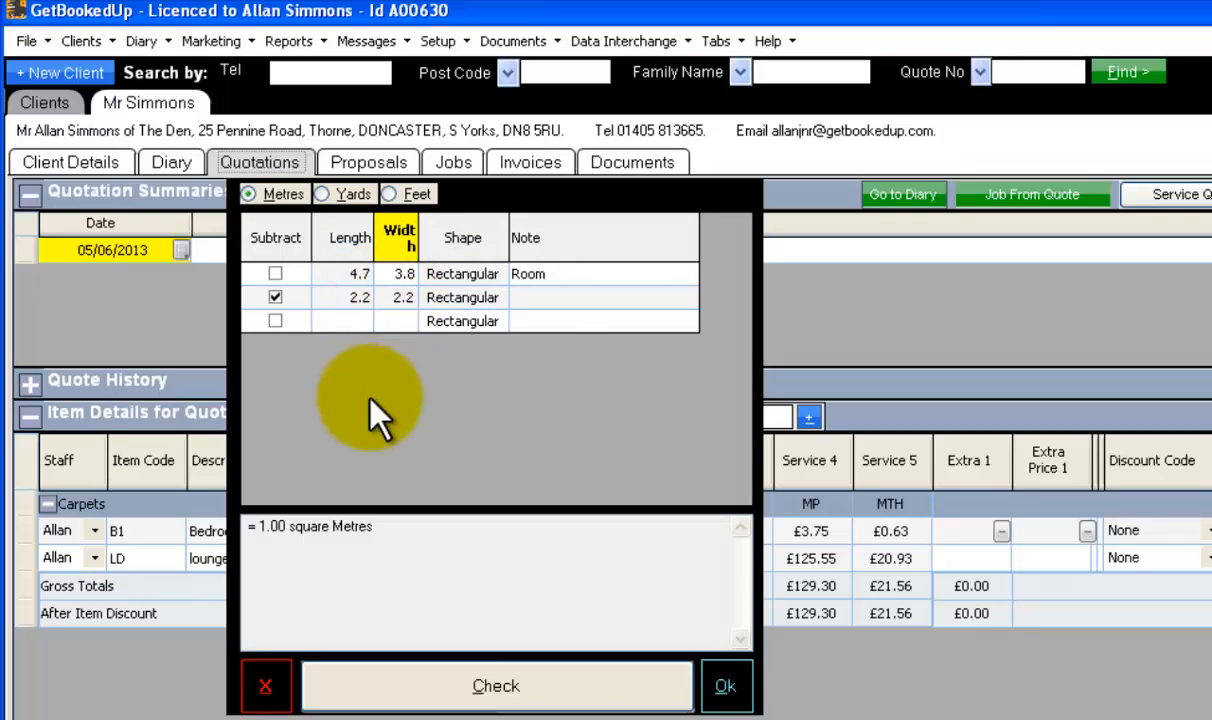
click(557, 298)
text(Bed)
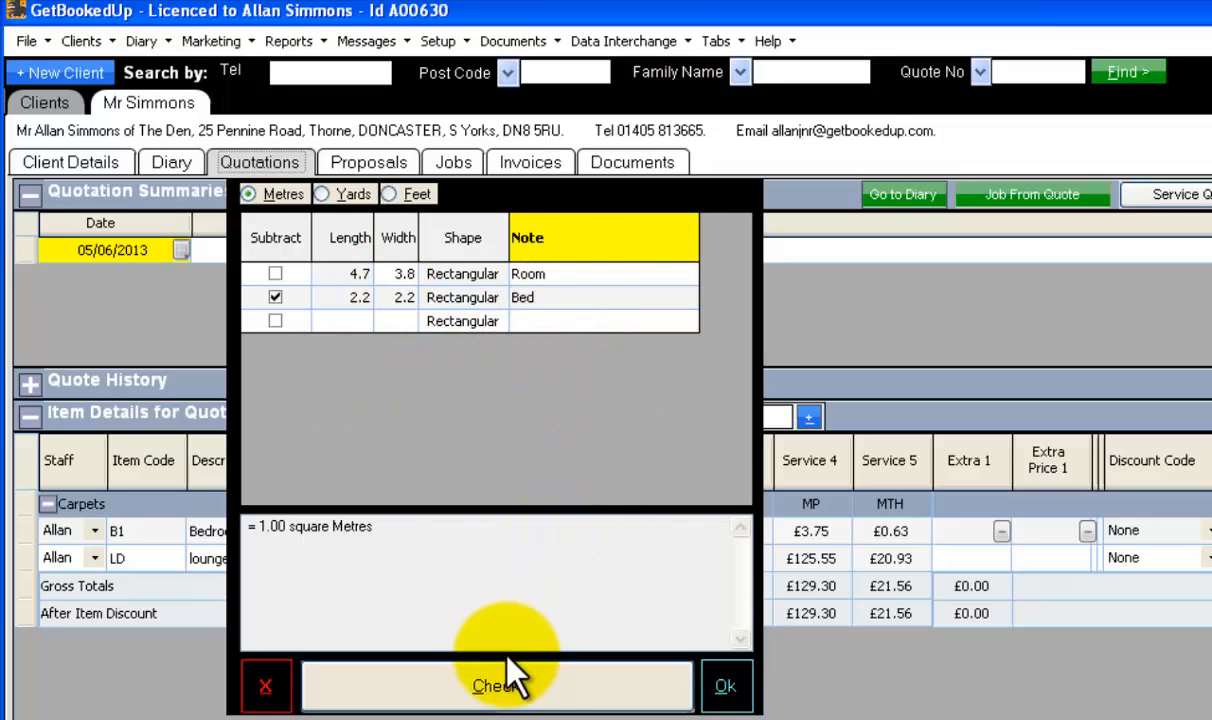
click(506, 688)
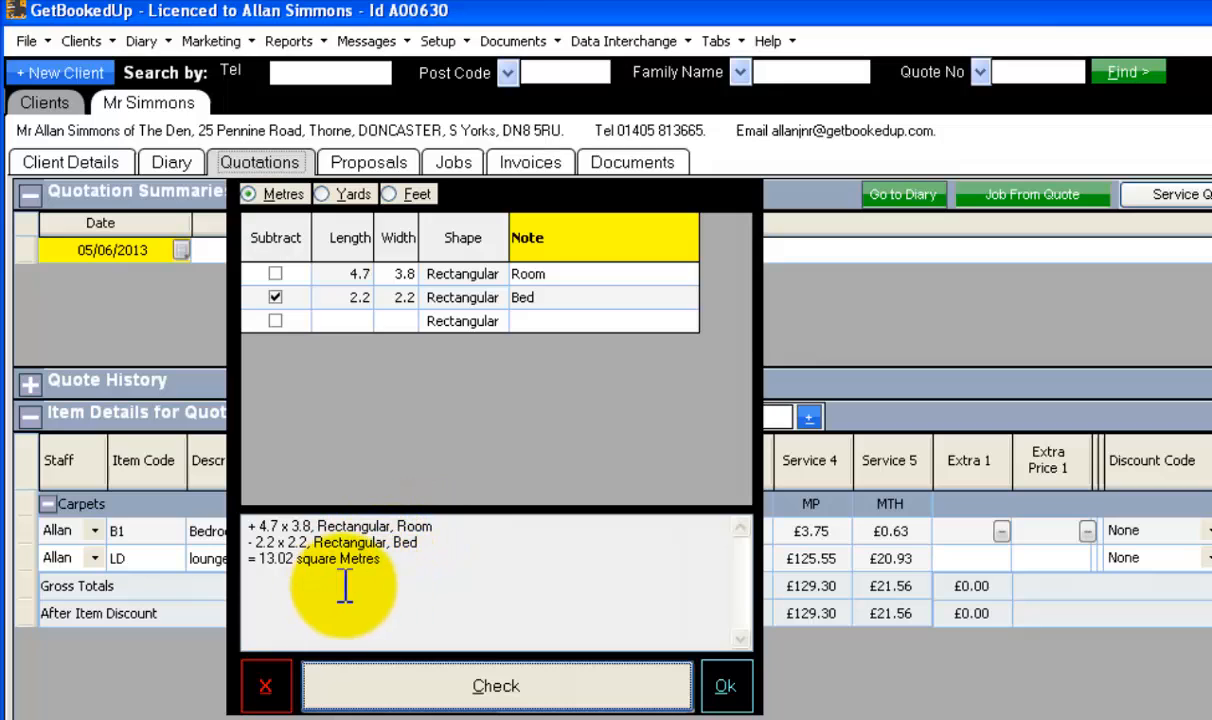
click(725, 688)
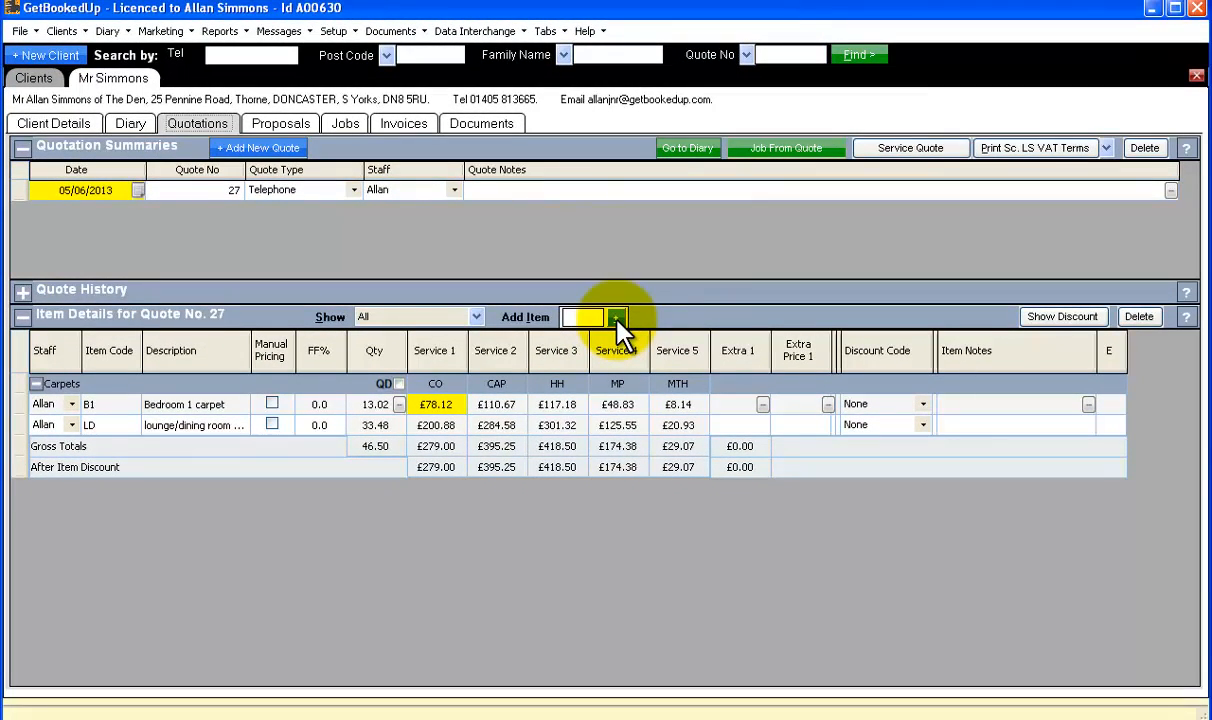
Step: Add a custom carpet item (xxC) to the quote and describe it as "Reception Carpet"
click(617, 318)
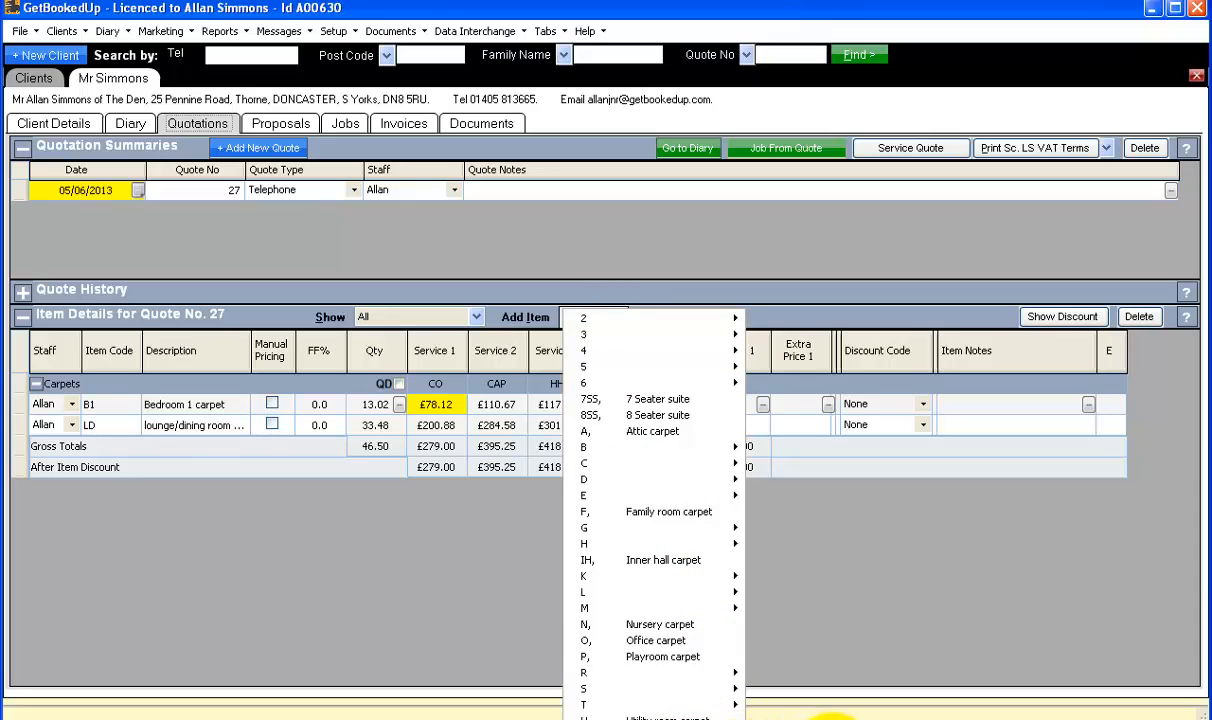
click(1050, 718)
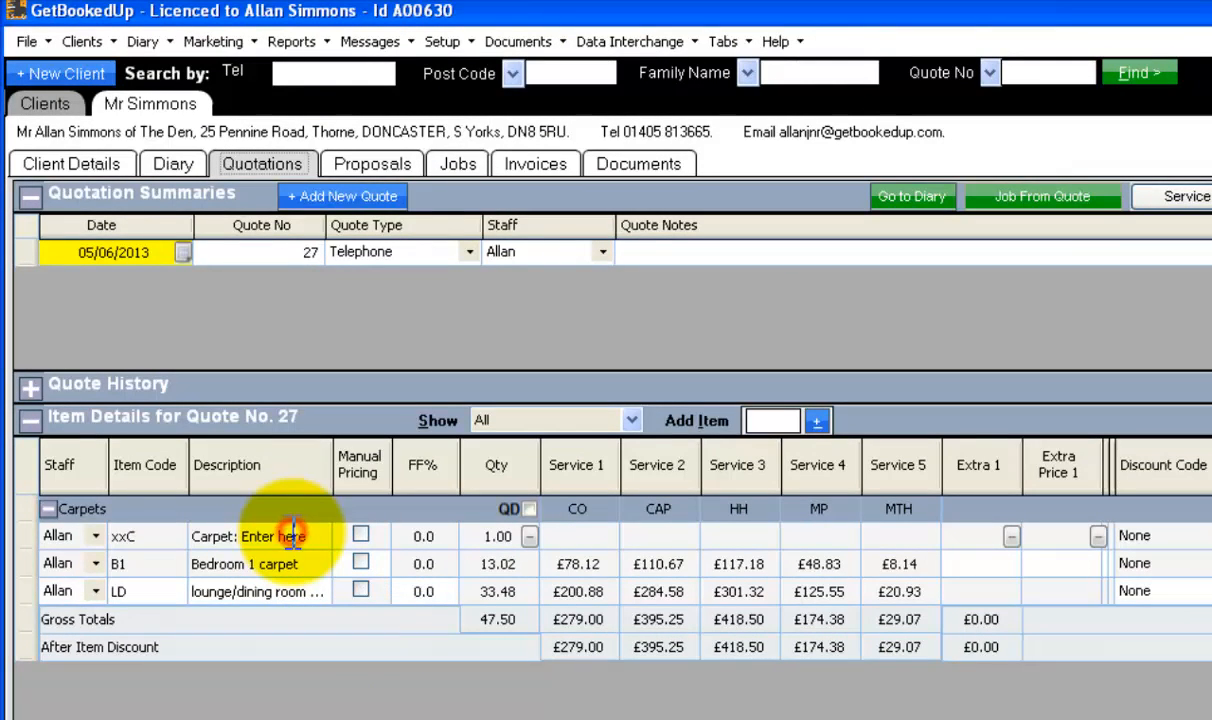
drag(312, 536, 172, 536)
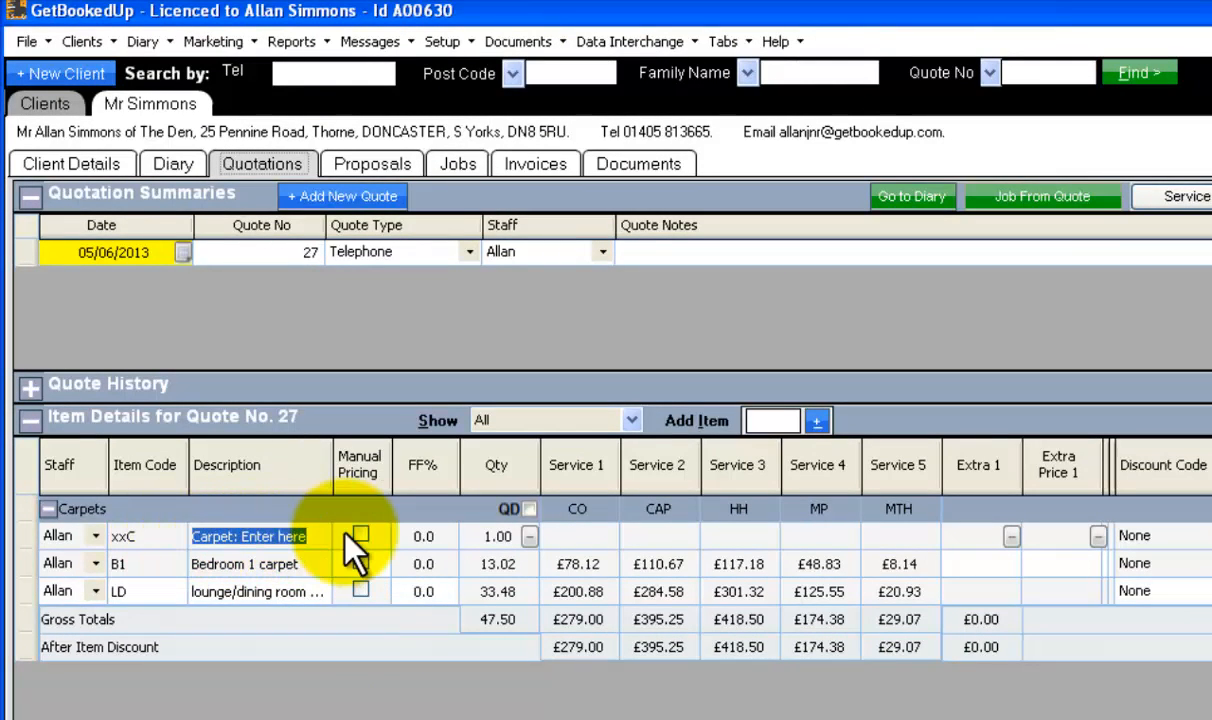
text(Recept)
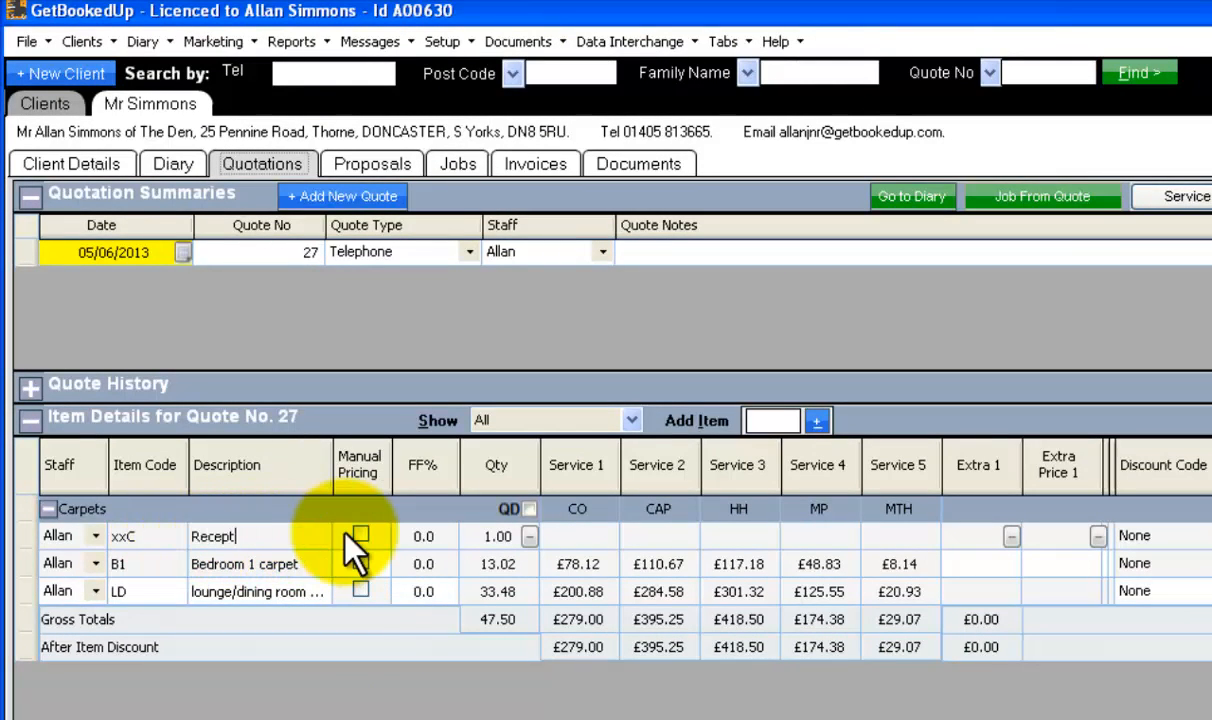
text(ion Carpet)
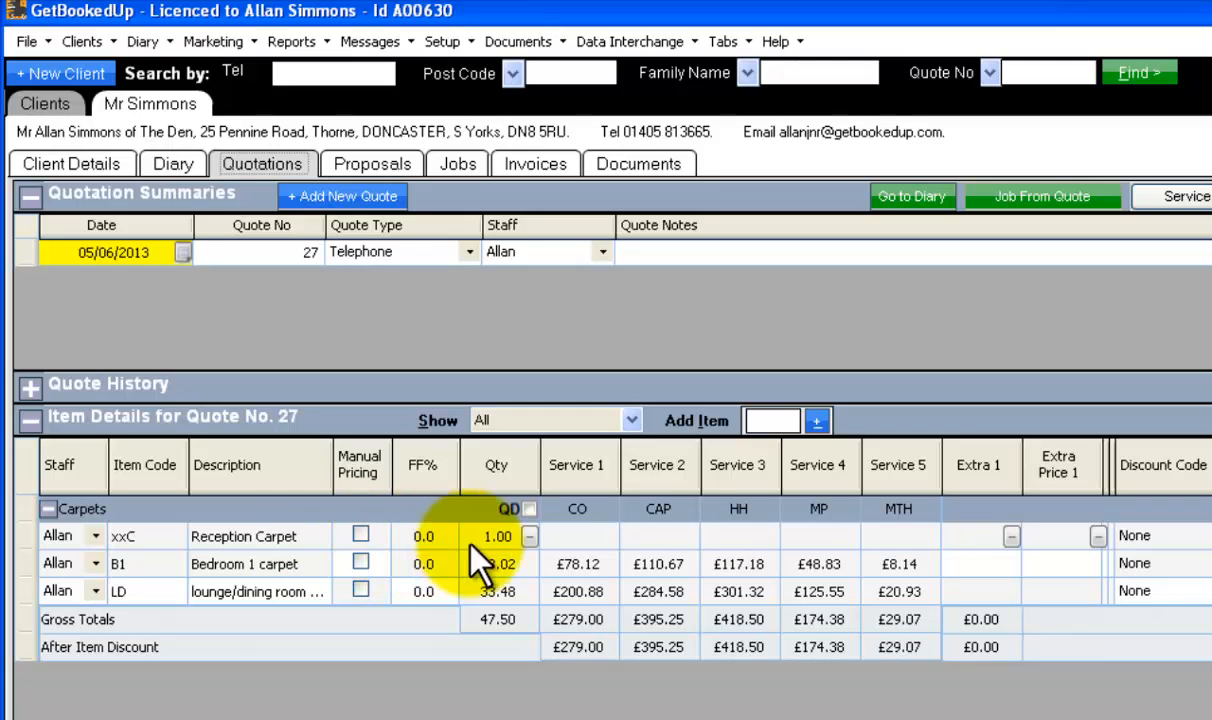
Step: In the Reception Carpet's area calculator, enter a first rectangular area of 10.8 by 2.9 m
click(527, 536)
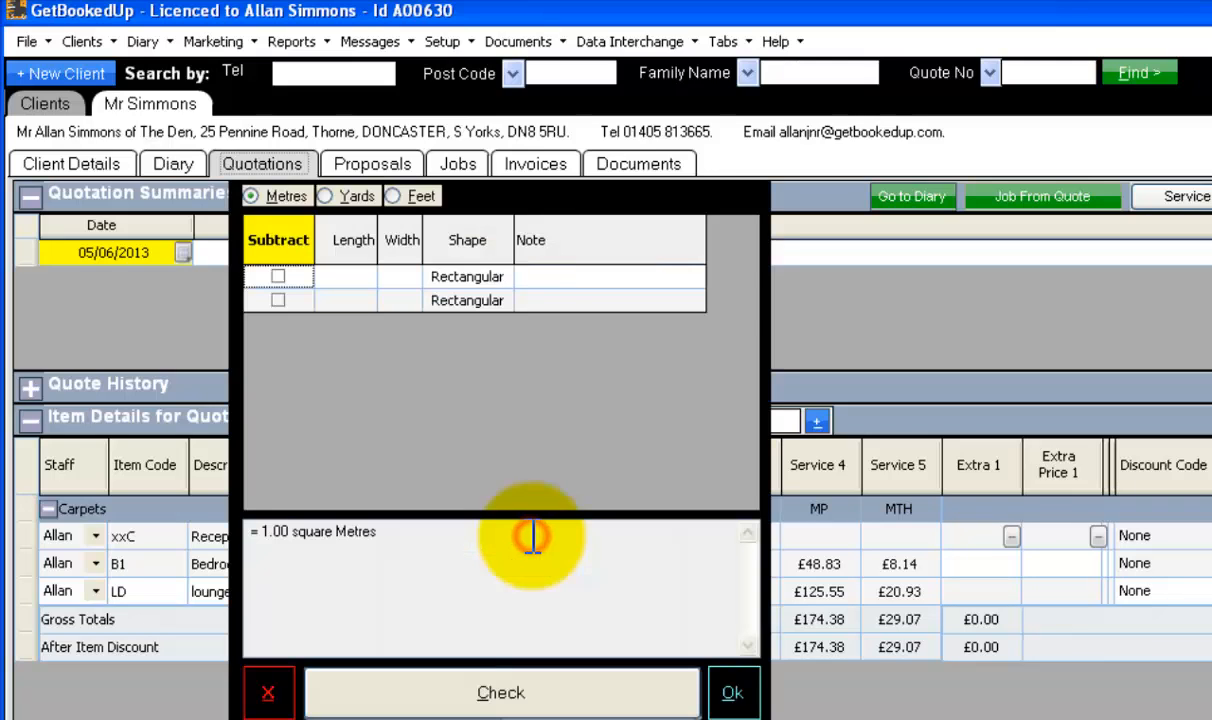
click(362, 276)
text(10.8)
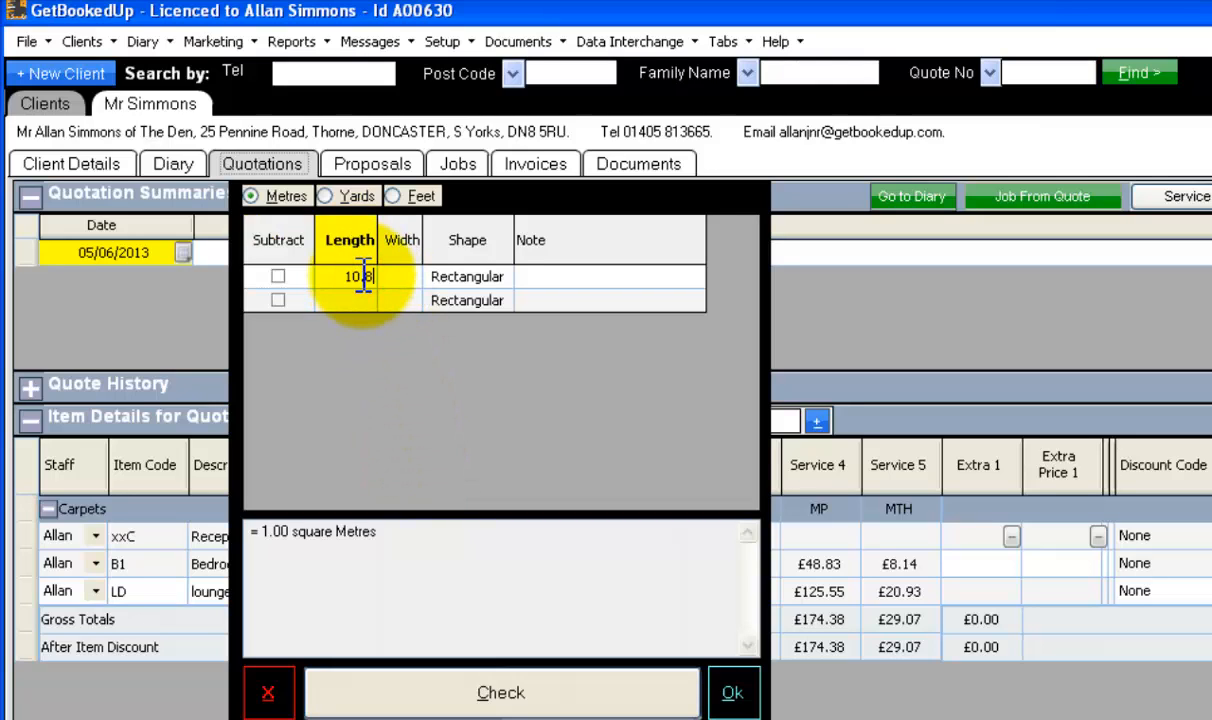
key(Tab)
text(2.9)
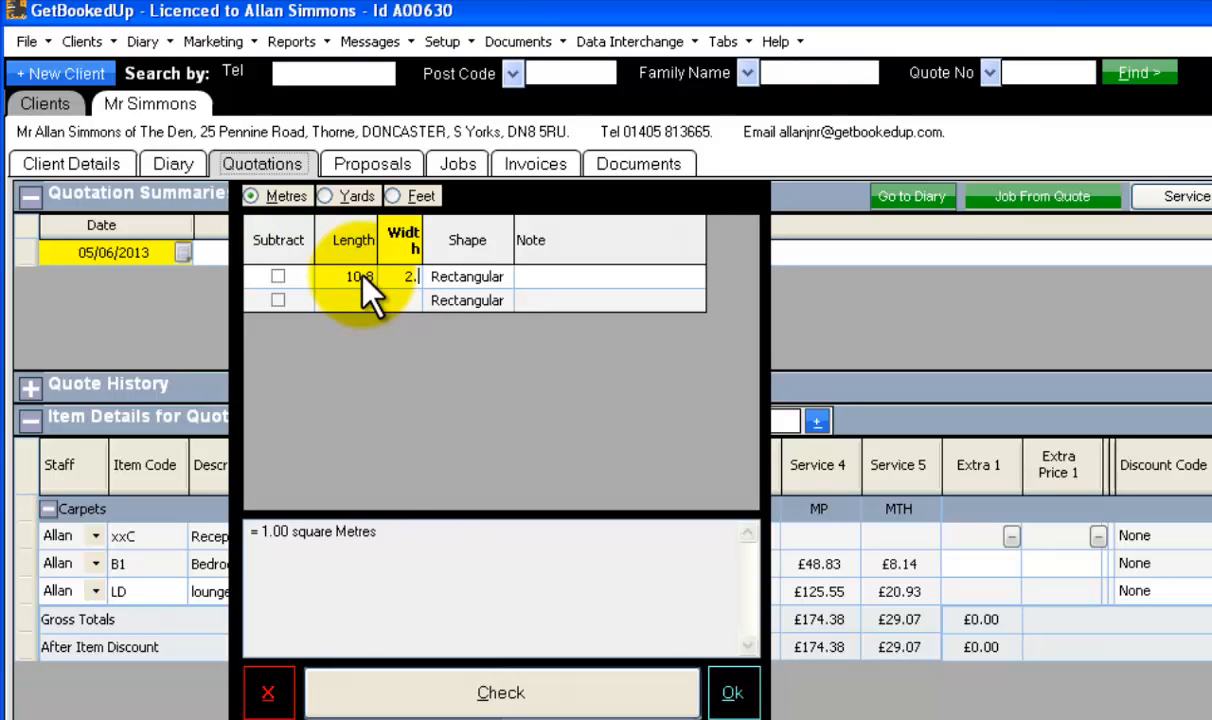
key(Tab)
key(Tab)
key(Tab)
key(Tab)
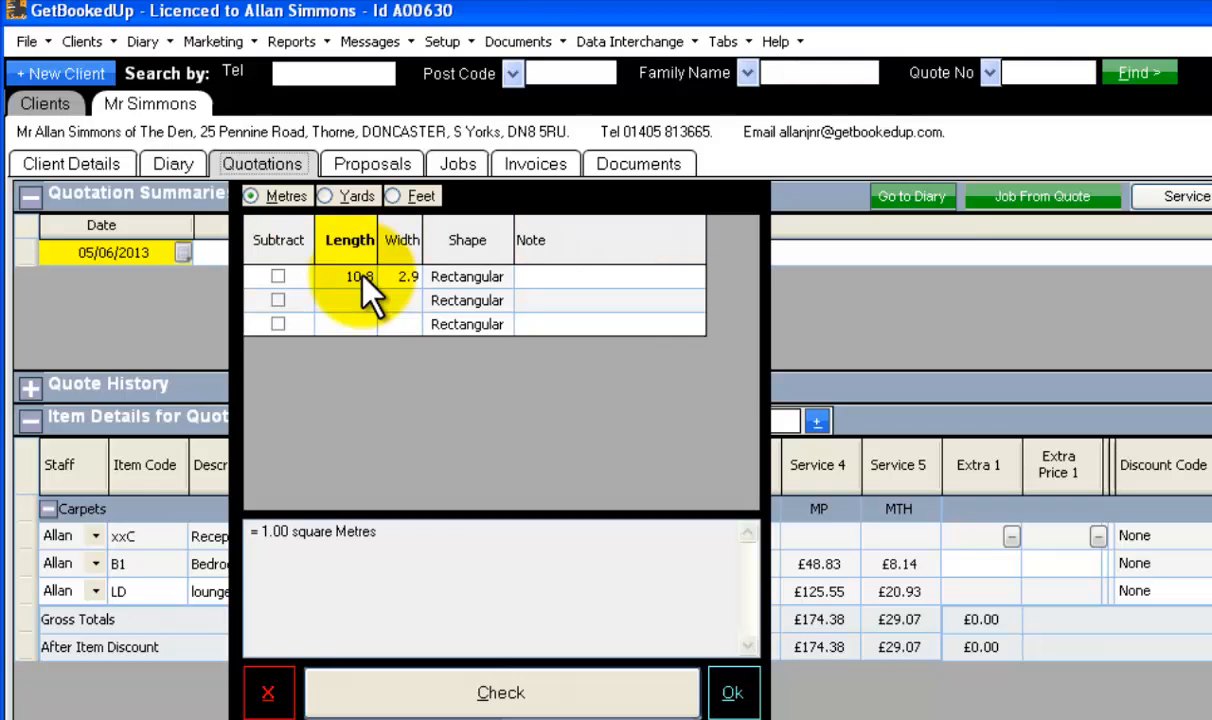
Step: Enter a second rectangular area of 4.8 by 3.8 m for the Reception Carpet
text(4)
key(Tab)
text(3.8)
key(Tab)
key(Tab)
key(Tab)
key(Tab)
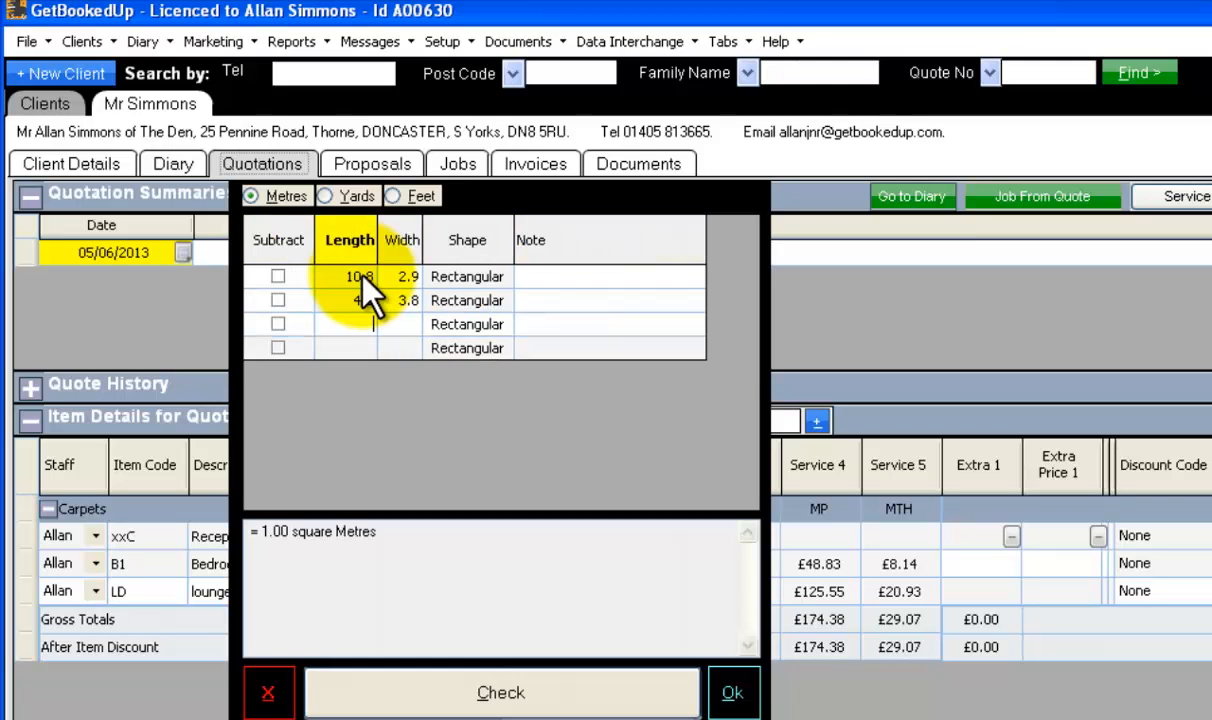
Step: Enter a third rectangular area of 2.9 by 9.2 m for the Reception Carpet
text(2.9)
key(Tab)
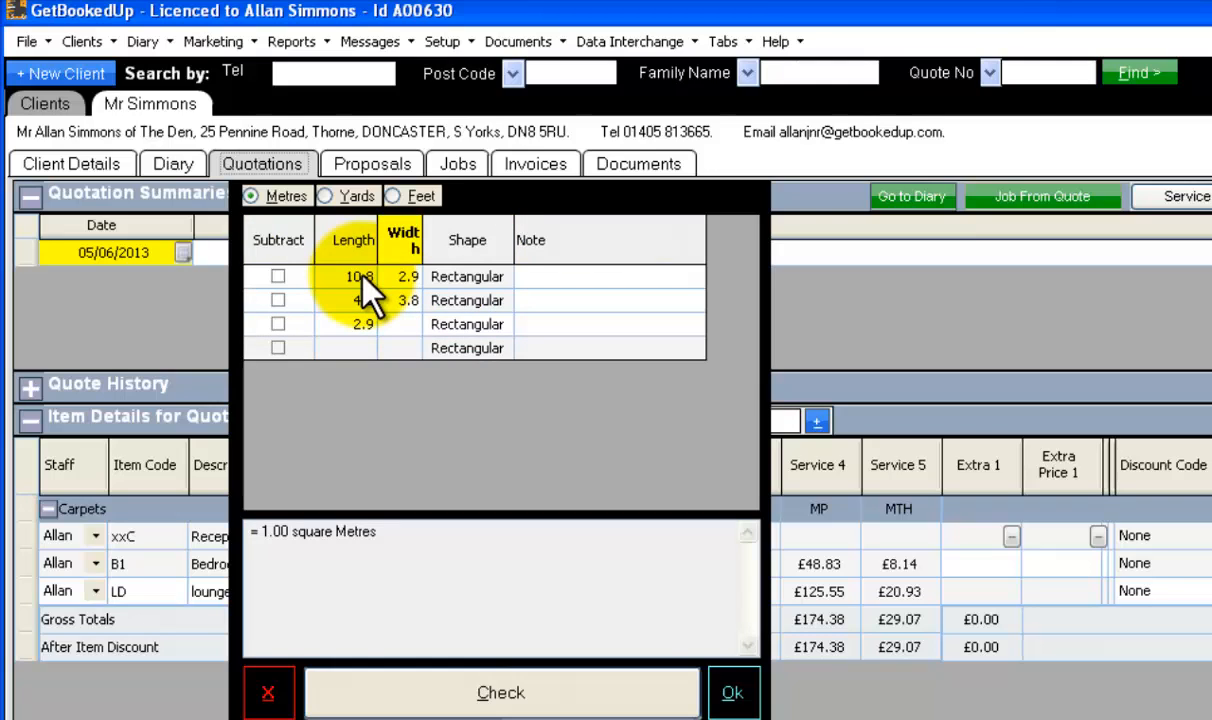
text(9.2)
key(Tab)
key(Tab)
key(Tab)
key(Tab)
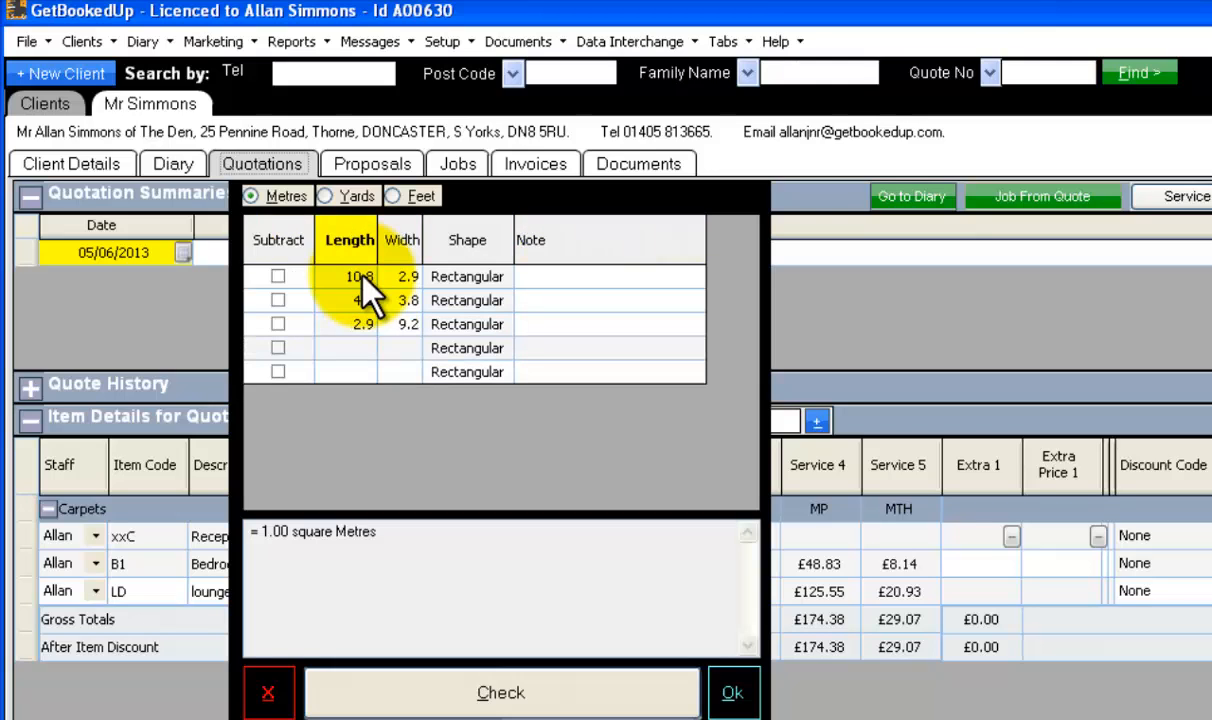
Step: Enter a fourth rectangular area of 10.2 by 1.85 m for the Reception Carpet
text(10.2)
key(Tab)
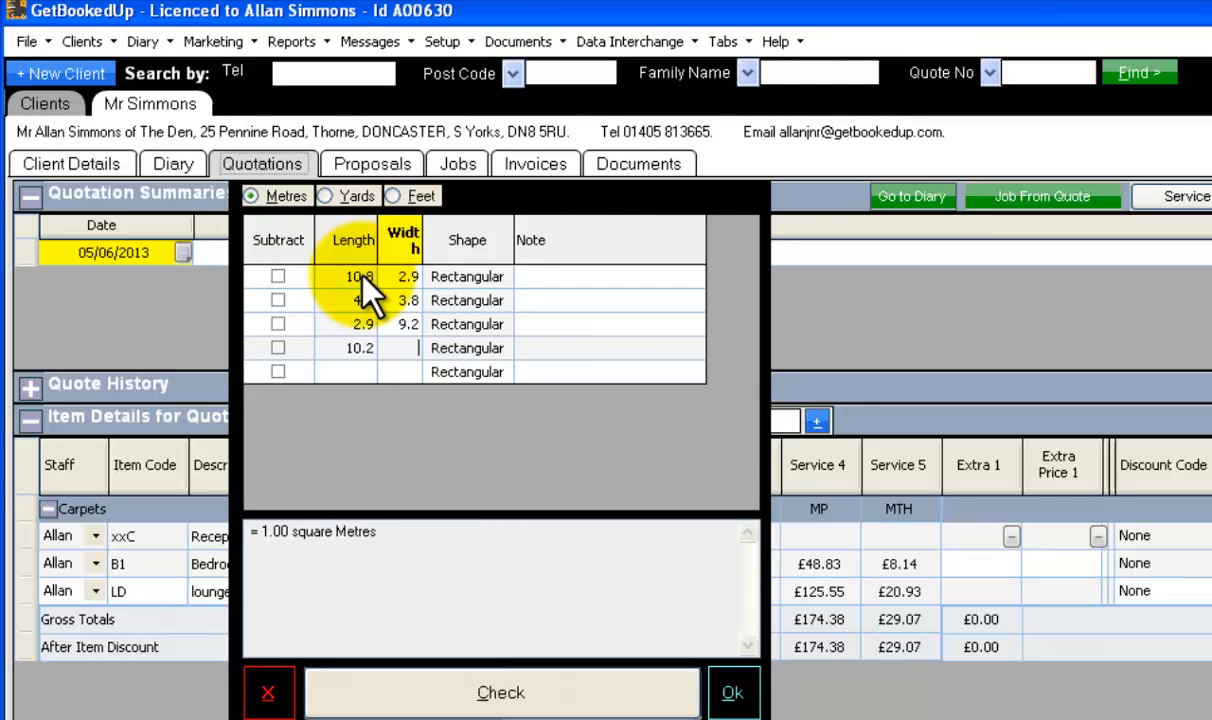
text(1.85)
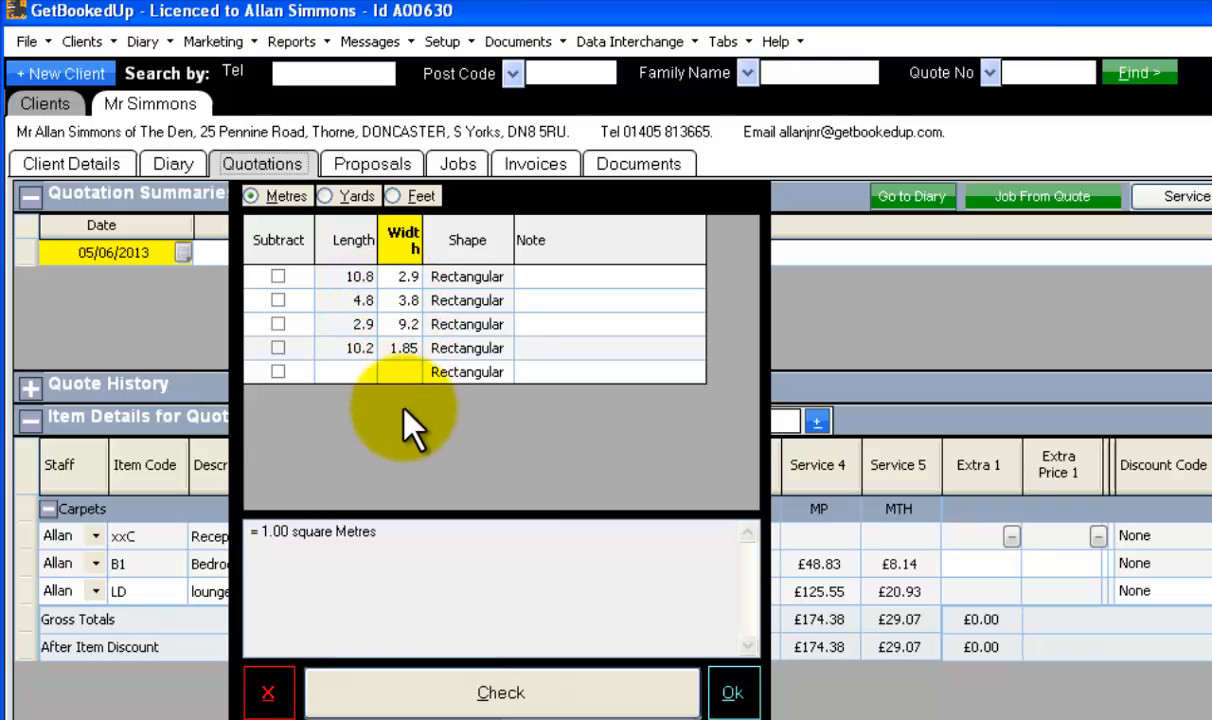
Step: Note the Reception Carpet's fourth area as "To bedrrom", then check and accept the calculated quantity
click(558, 273)
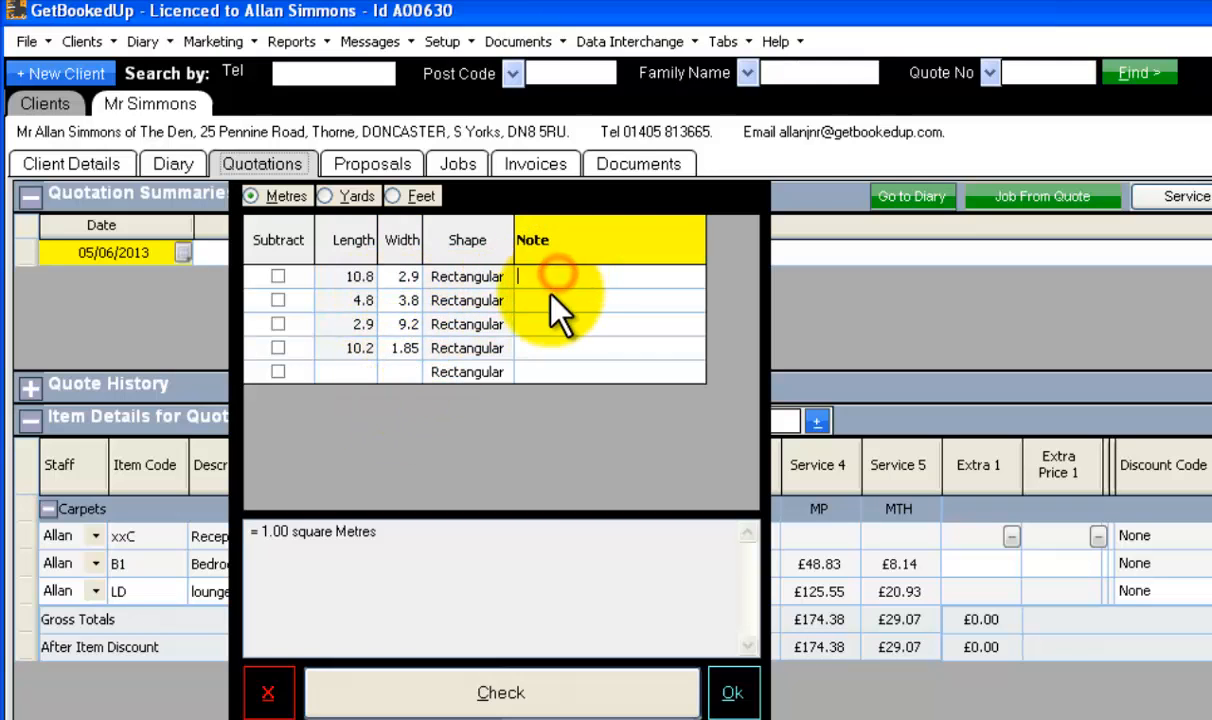
click(541, 324)
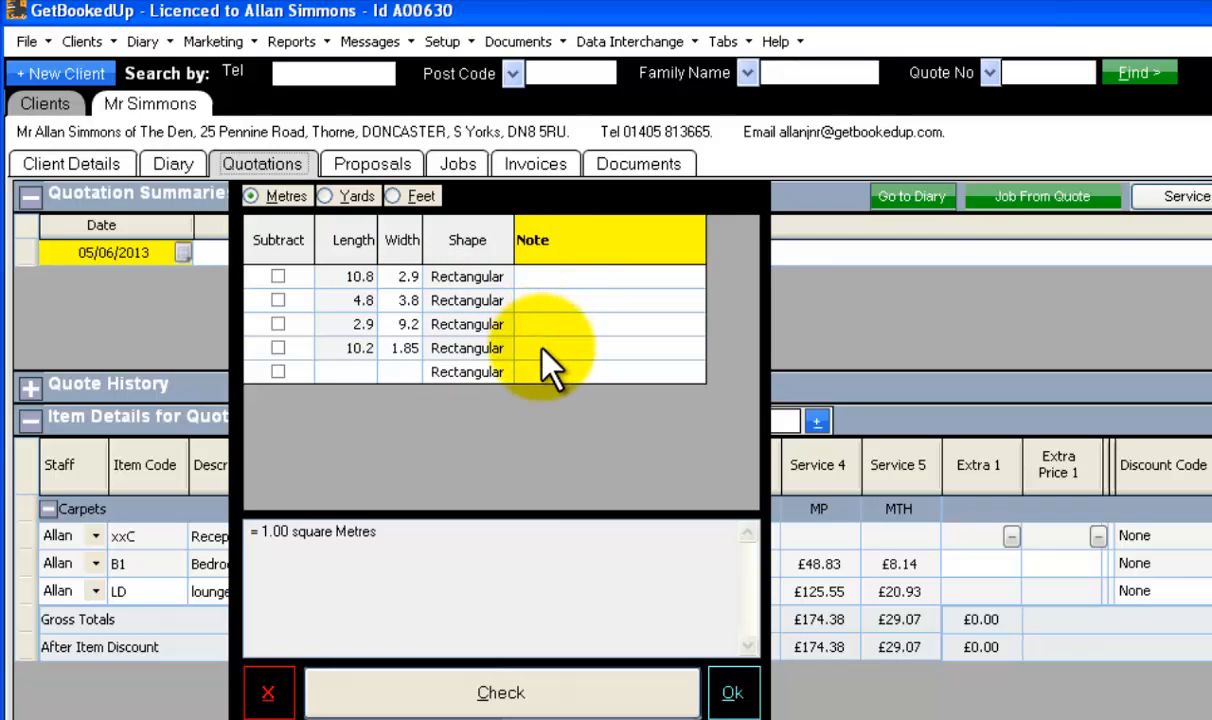
click(543, 348)
text(To bedrrom)
click(500, 692)
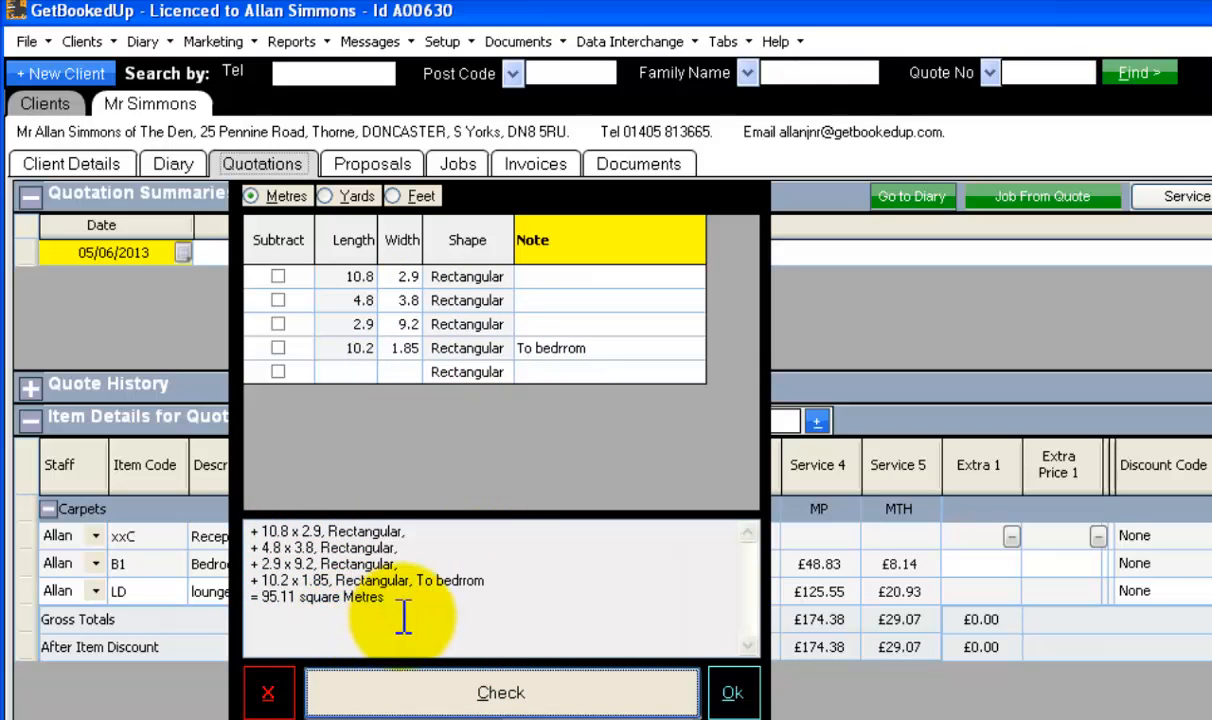
click(729, 692)
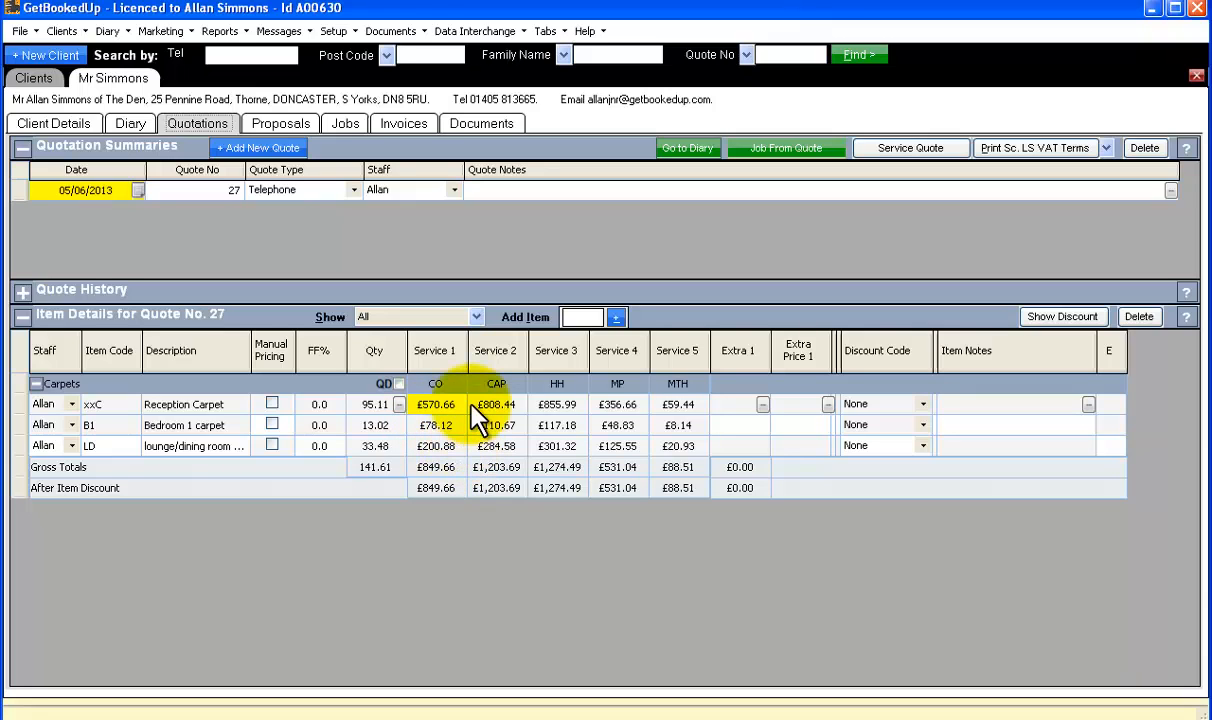
Step: Add a custom rug item (xxRUG) to the quote and describe it as "Chinese Rug"
click(616, 317)
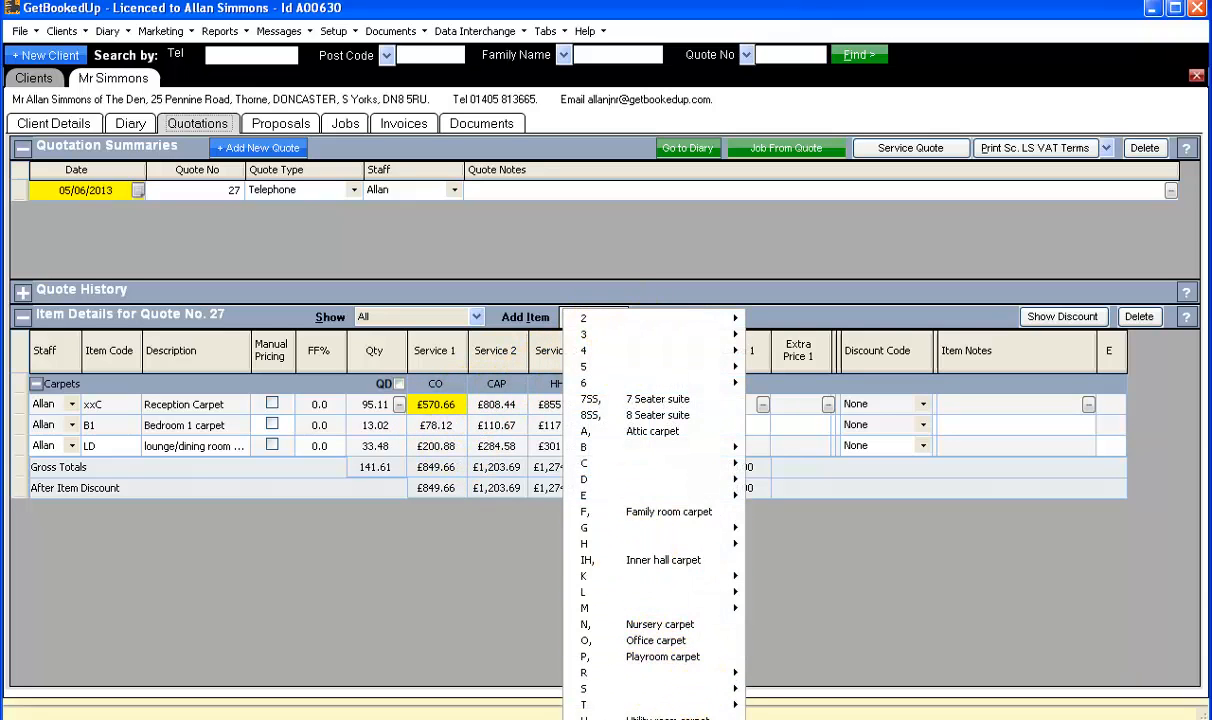
click(660, 717)
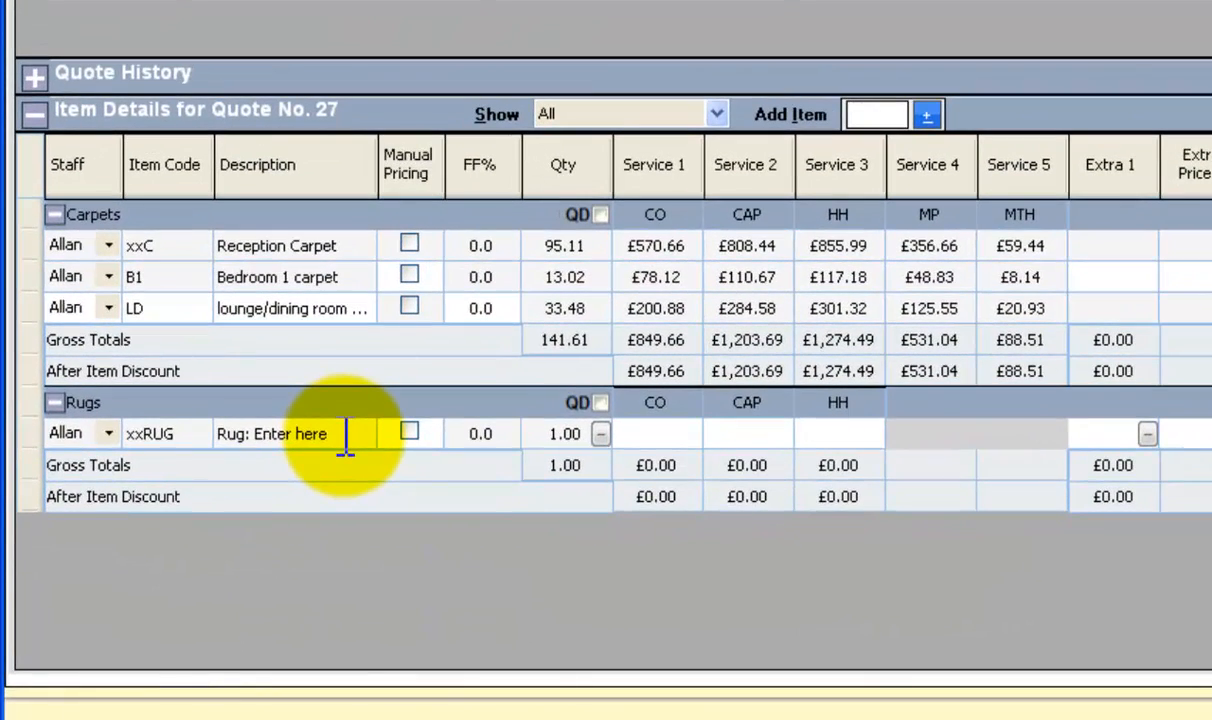
click(318, 456)
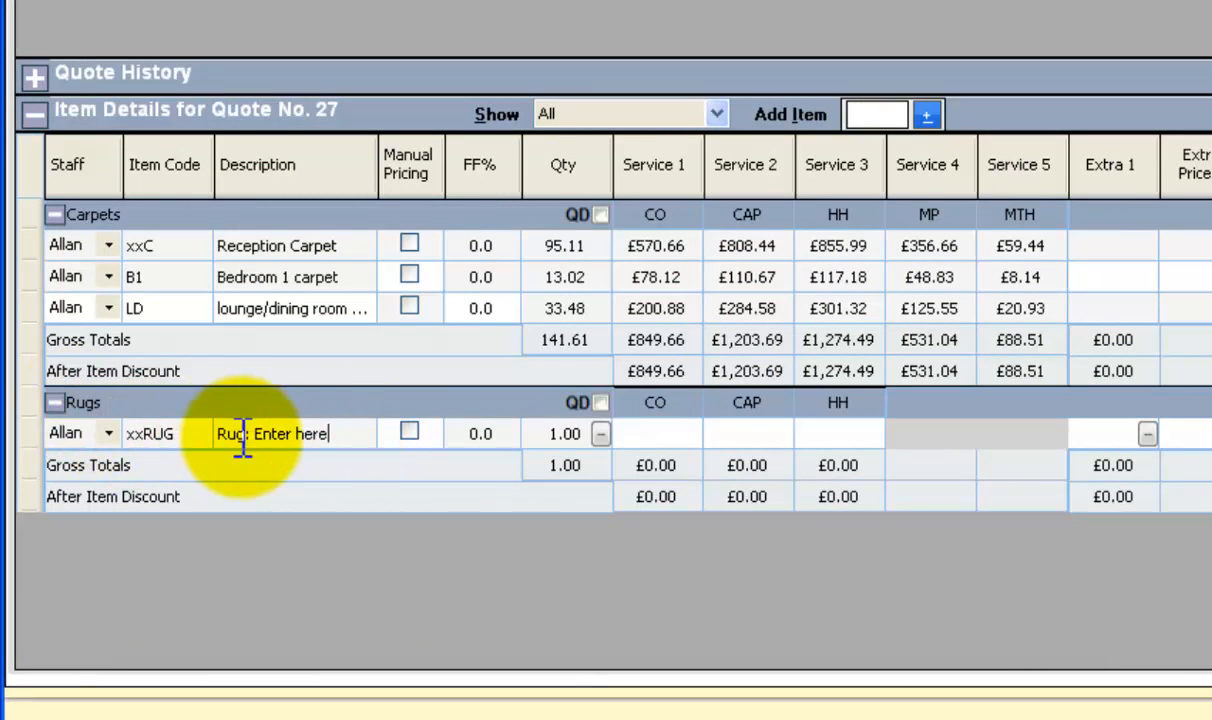
drag(346, 438, 219, 433)
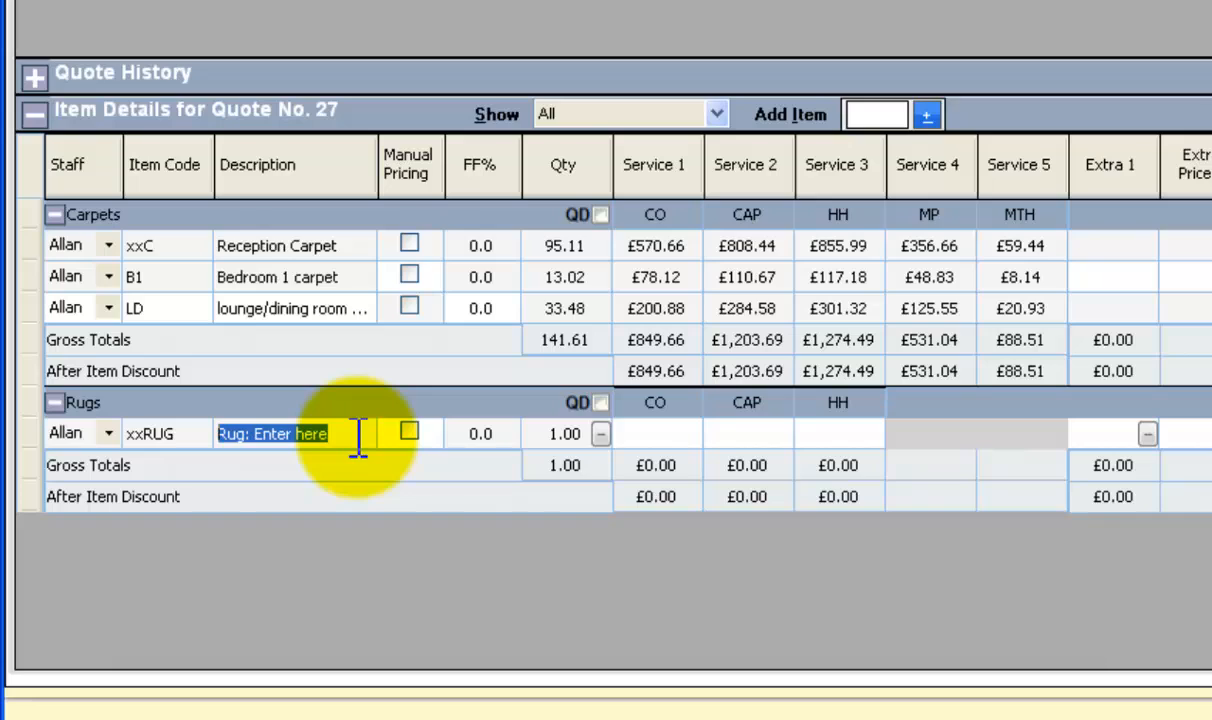
text(Chinese Rug)
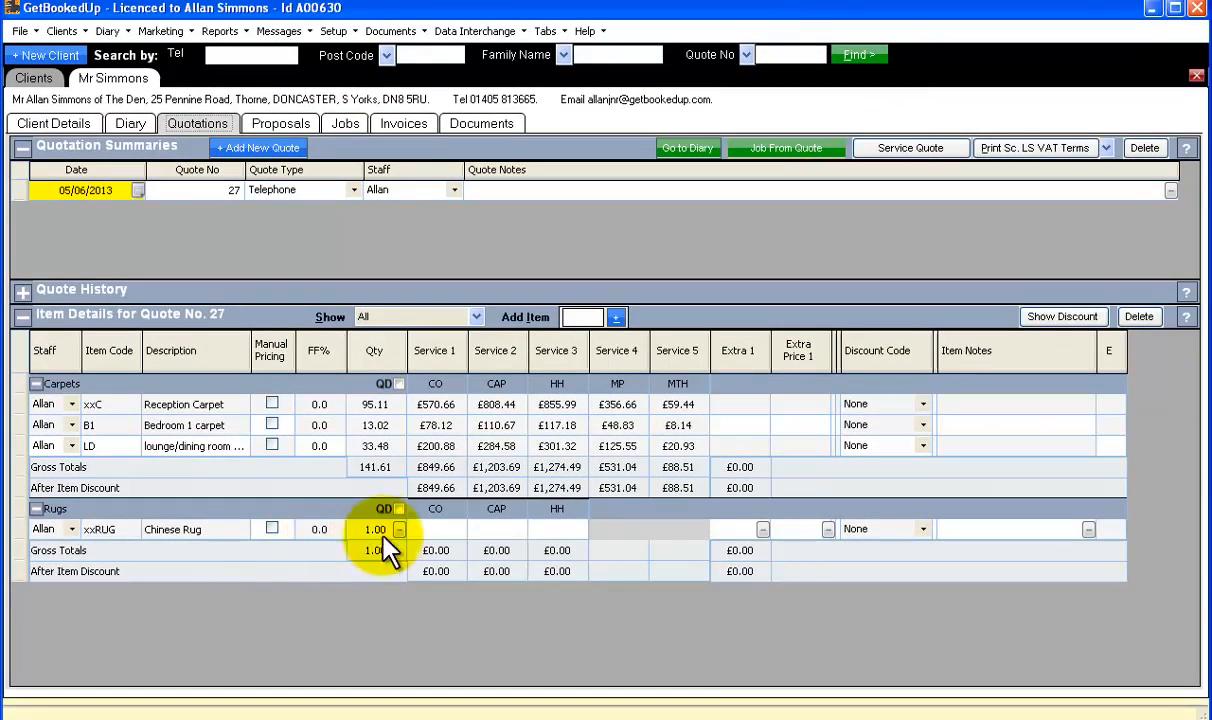
Step: Calculate the Chinese Rug's quantity as a circular area of 2.8 by 2.8 m, then check and accept it
click(399, 529)
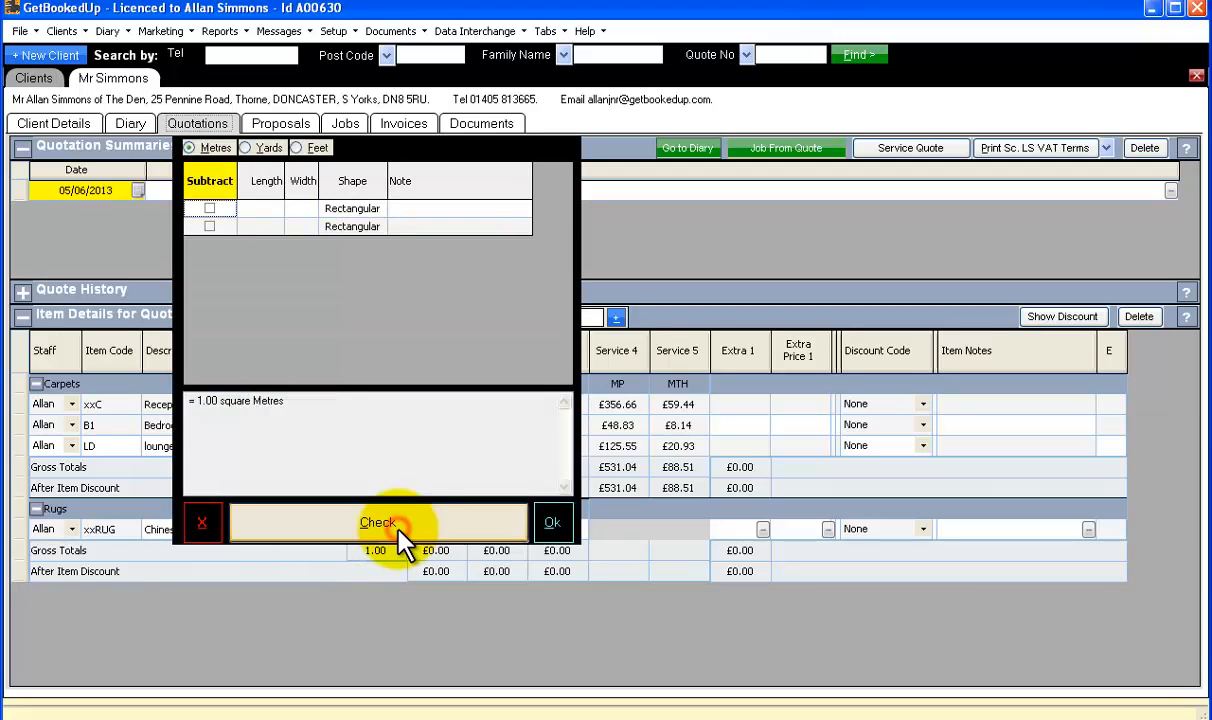
click(272, 210)
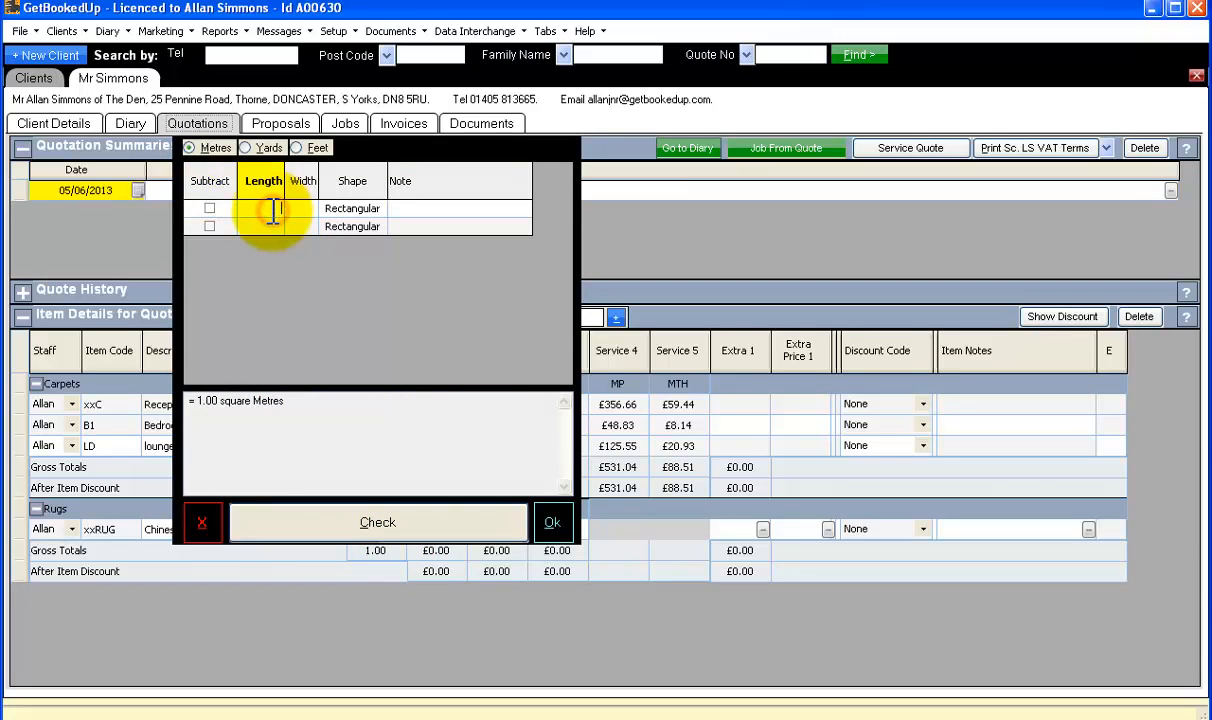
text(2.8)
click(378, 204)
click(381, 210)
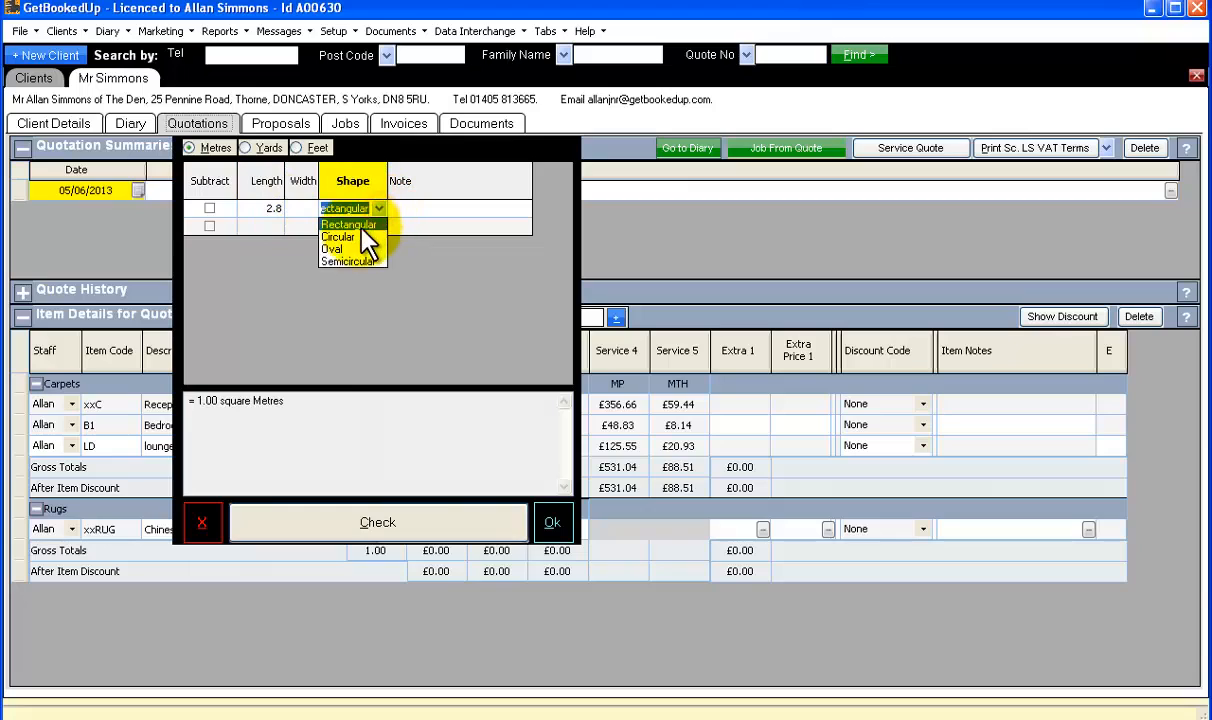
click(400, 520)
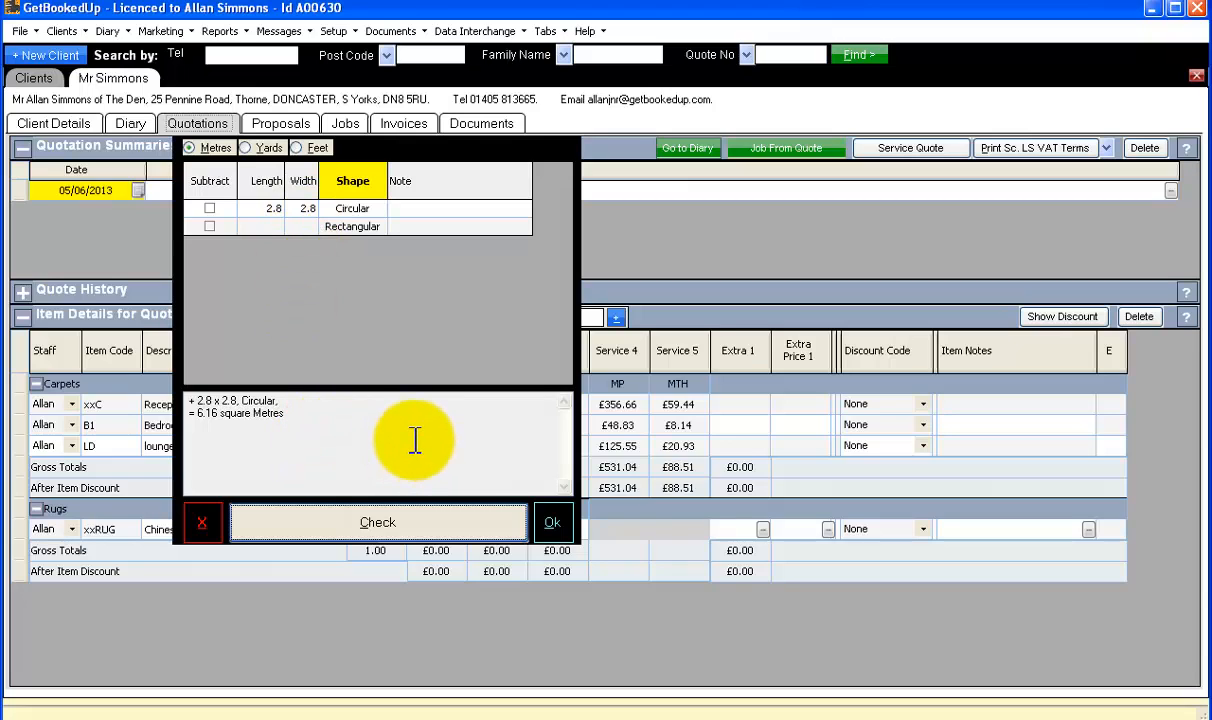
click(553, 525)
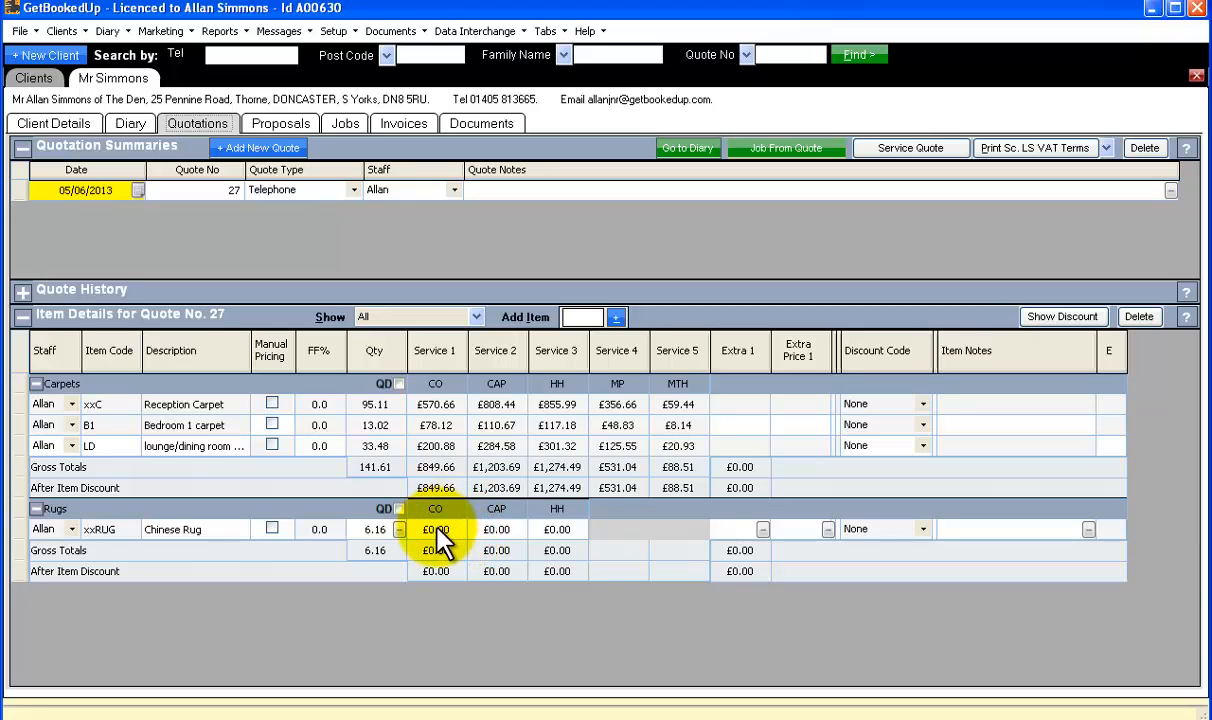
Step: Examine the Chinese Rug's Service 1 and Service 2 prices and the shape options in its area calculator
click(437, 528)
click(497, 529)
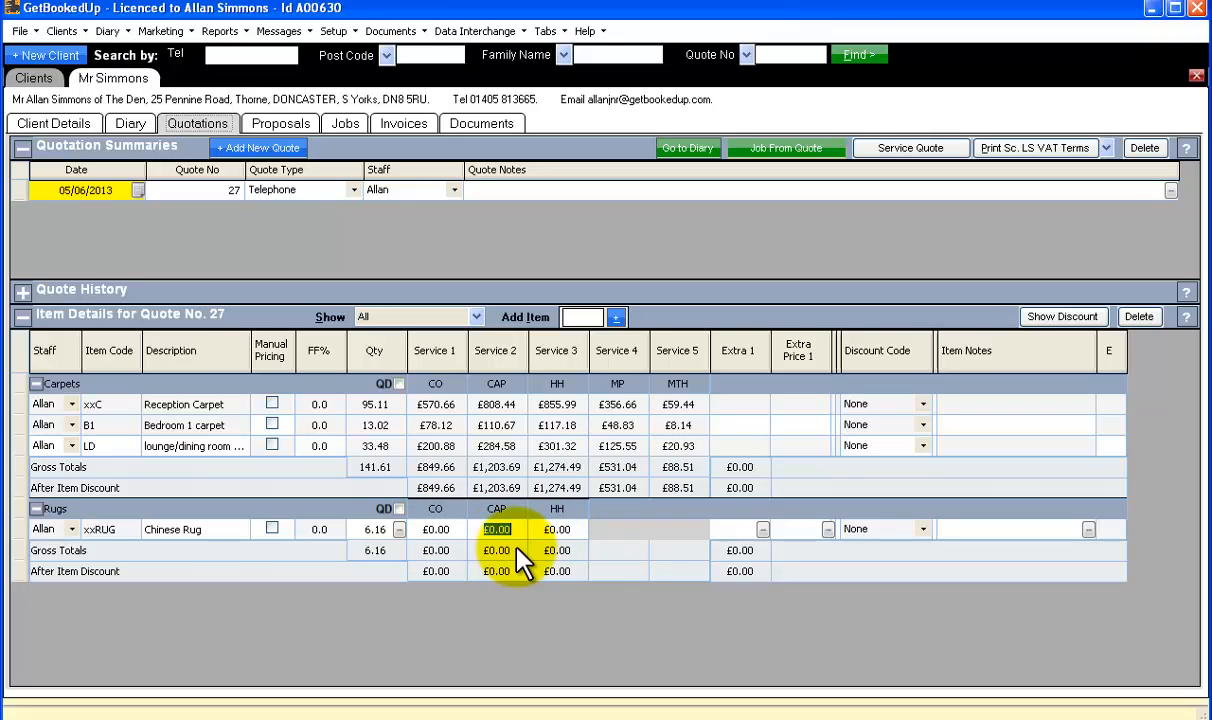
click(397, 529)
double_click(398, 530)
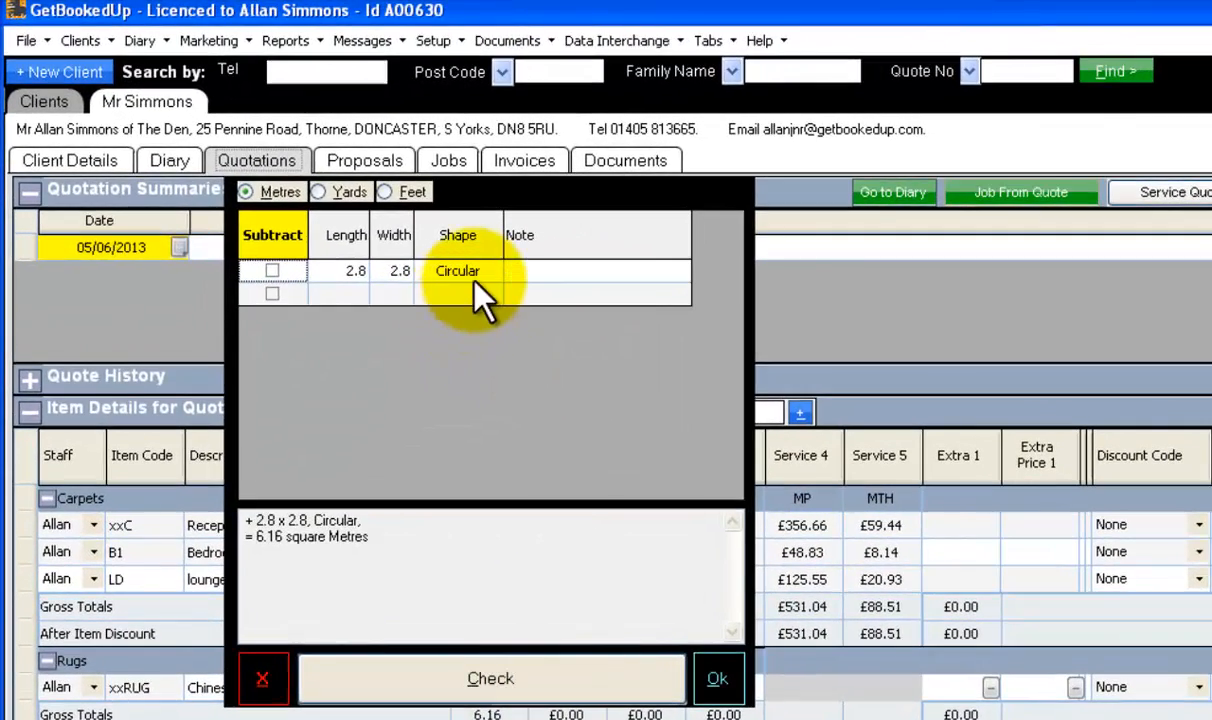
click(492, 271)
click(492, 271)
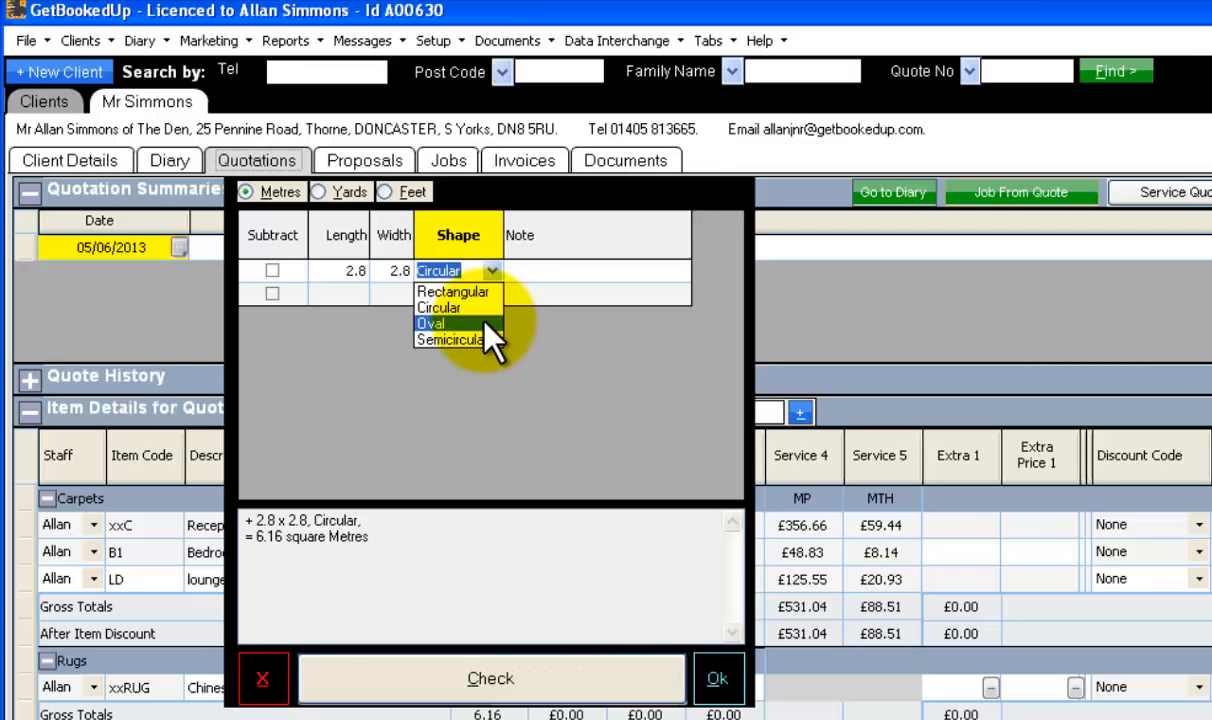
click(720, 680)
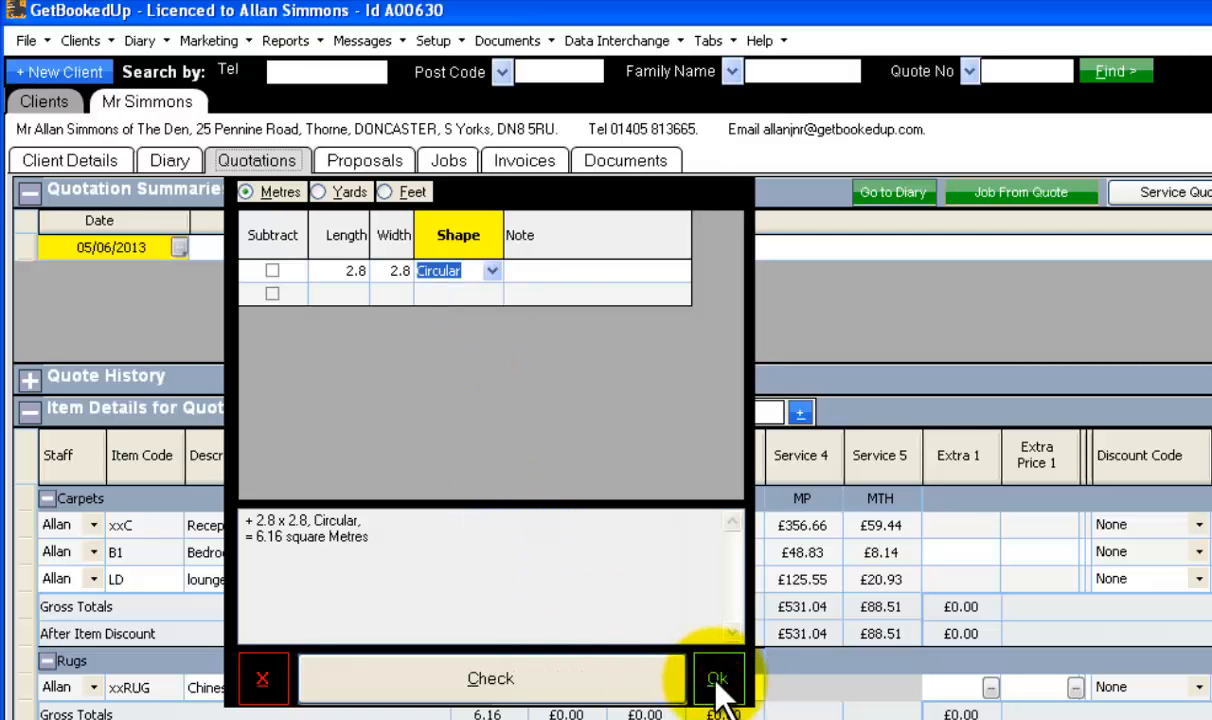
click(500, 682)
click(692, 686)
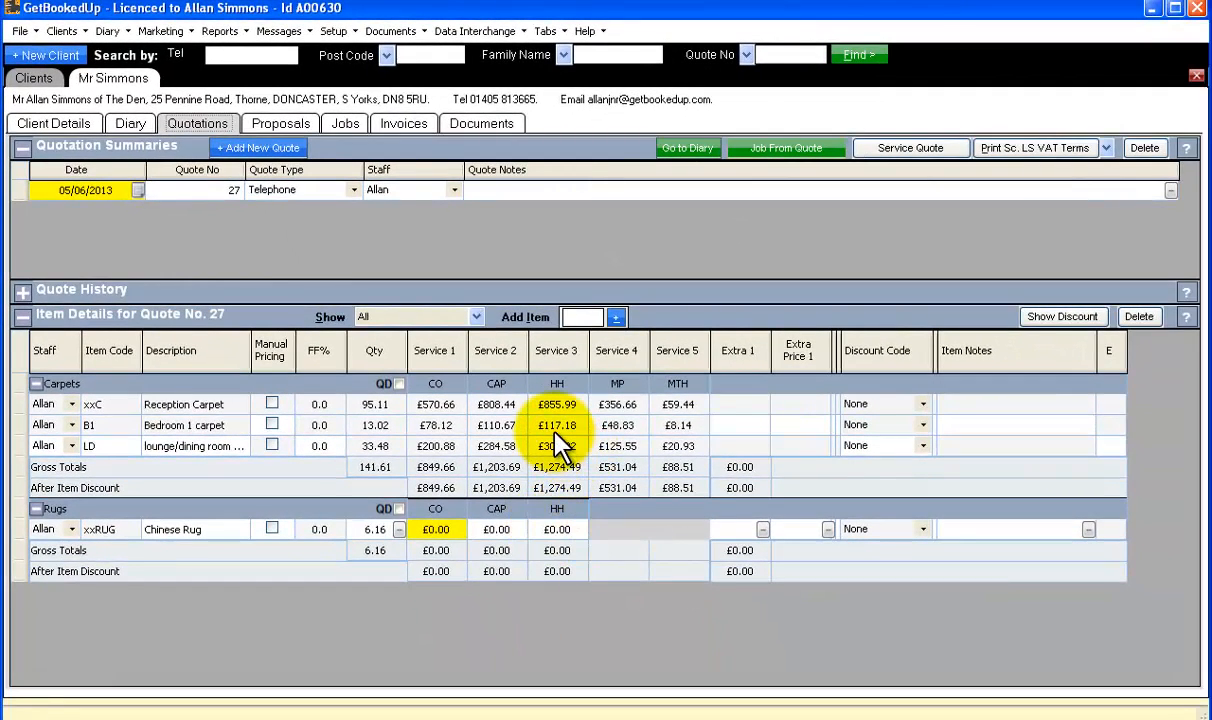
Step: Add the 5 Seater leather suite item (5SLS) to the quote
click(615, 318)
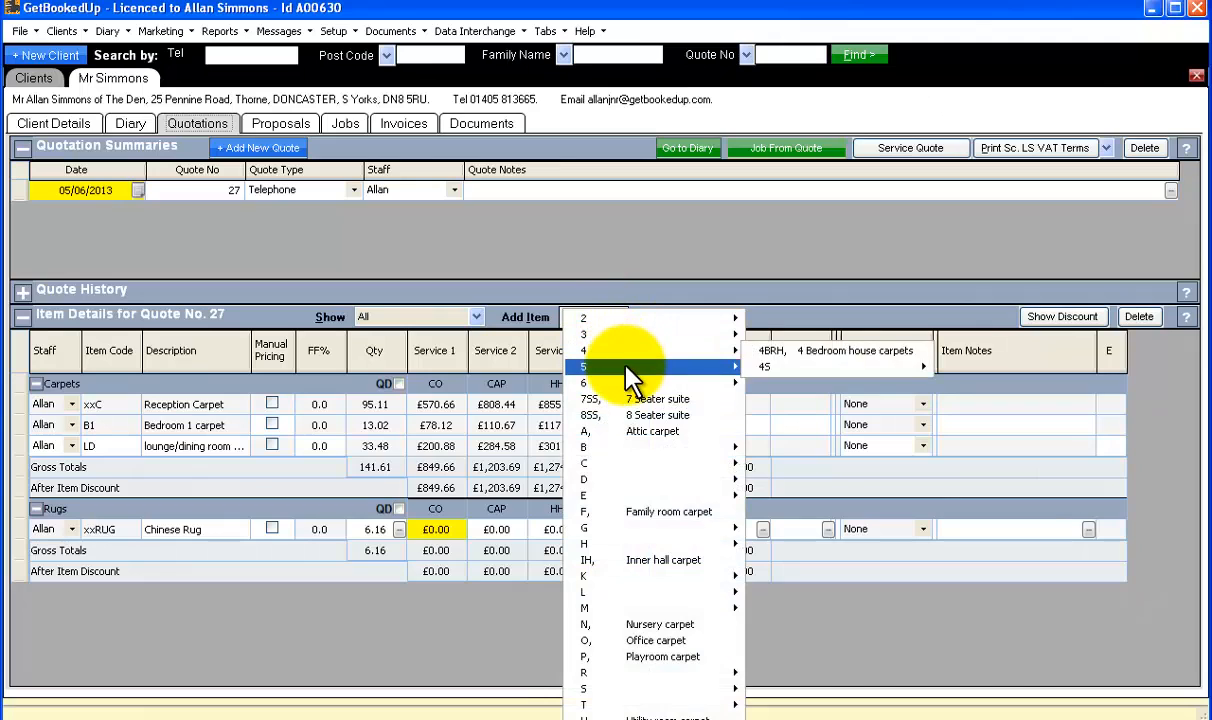
mouse_move(628, 368)
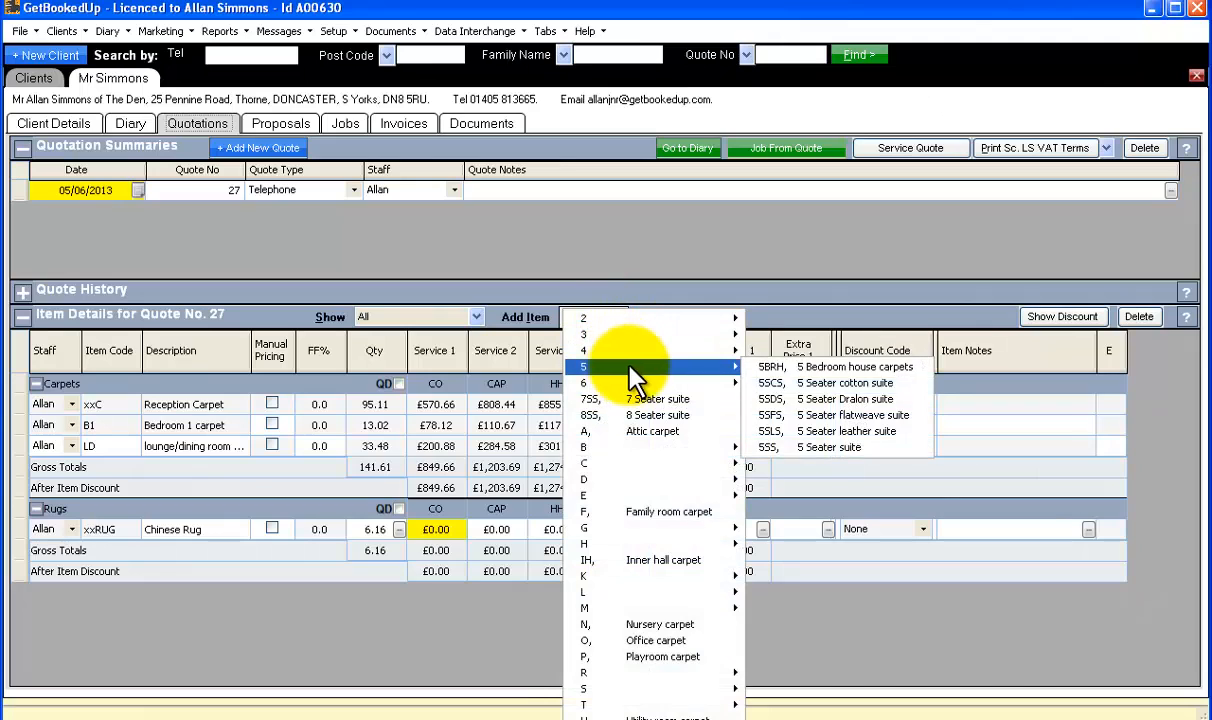
click(848, 434)
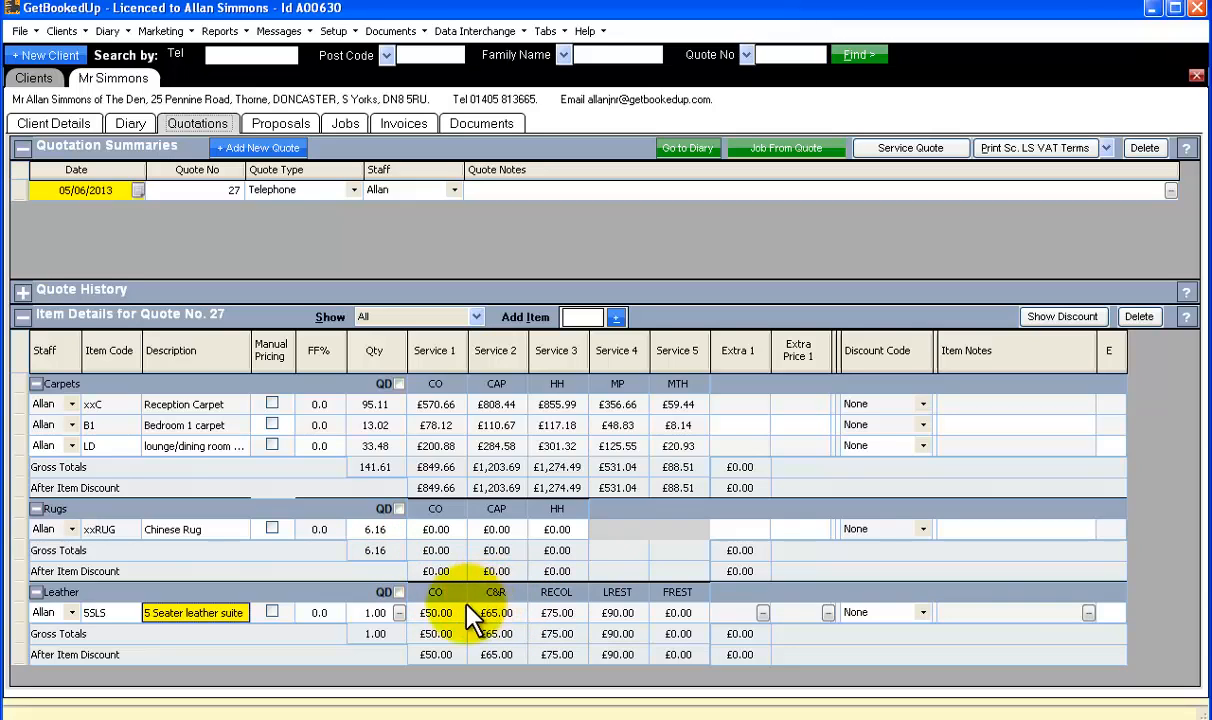
Step: Set the 5 Seater leather suite's quantity to 5 and check its leather service types and prices
click(376, 614)
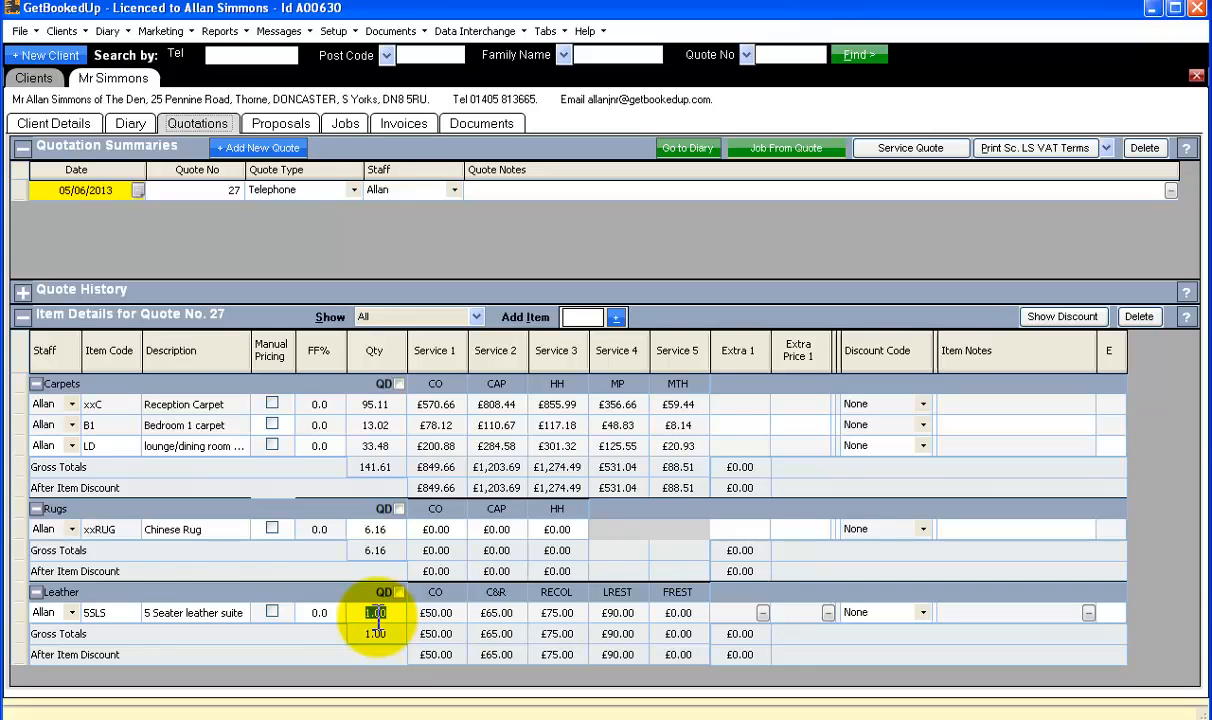
text(5)
key(Tab)
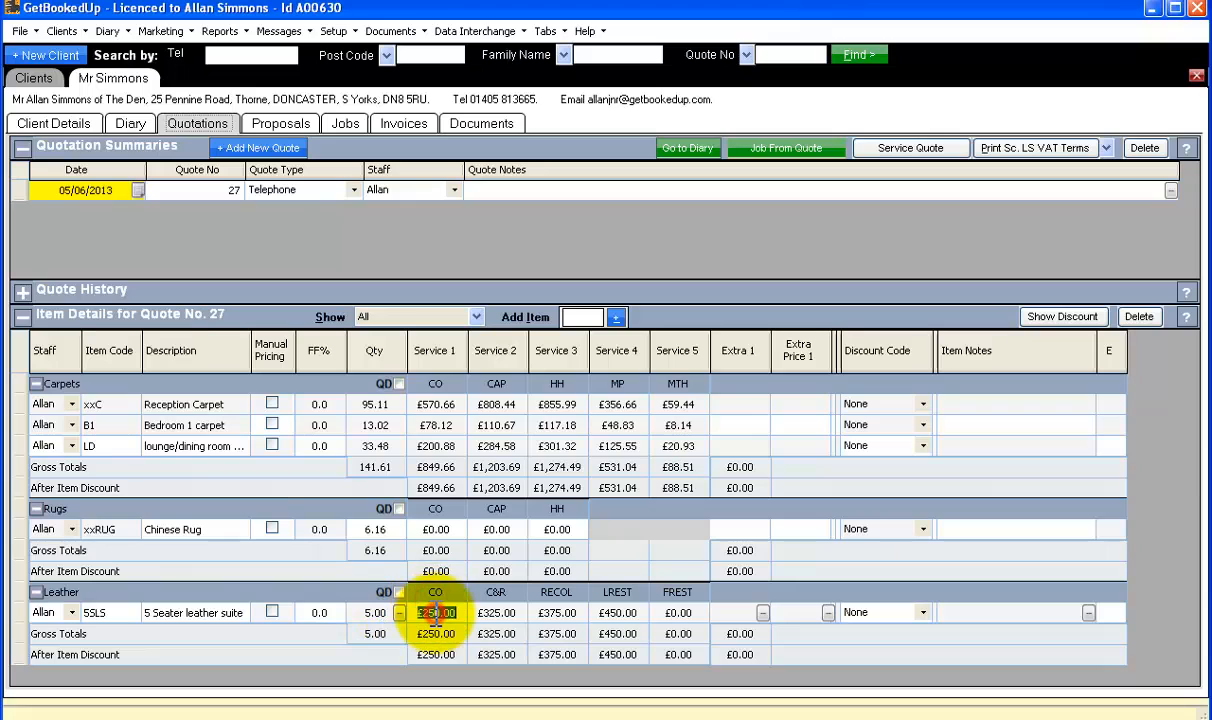
click(500, 612)
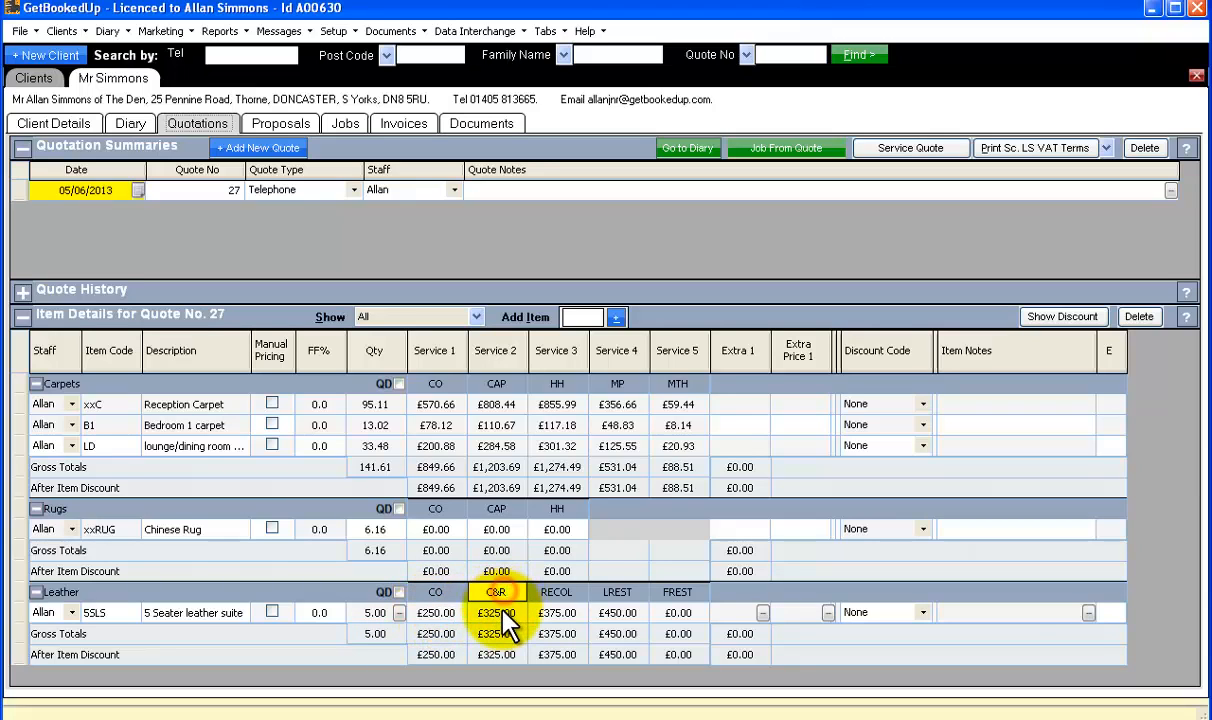
click(608, 592)
click(670, 592)
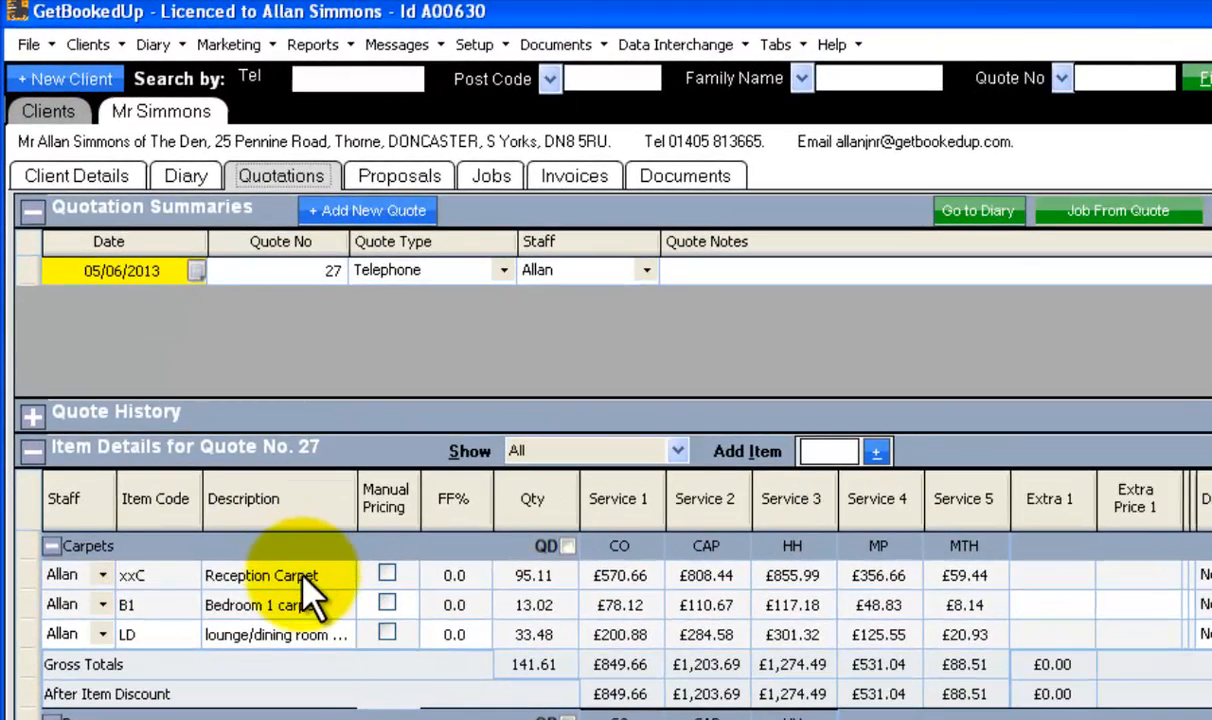
Step: Enable manual pricing for the Reception Carpet and set its Service 1 price to £497.00
click(301, 575)
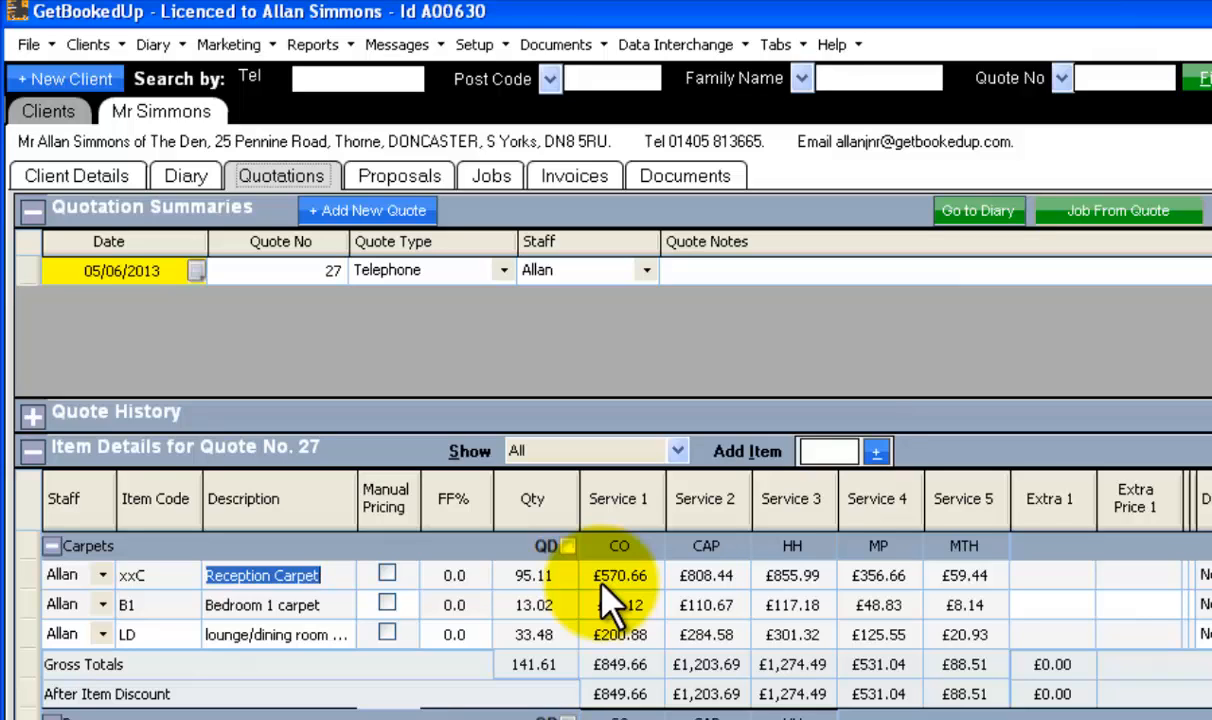
click(660, 580)
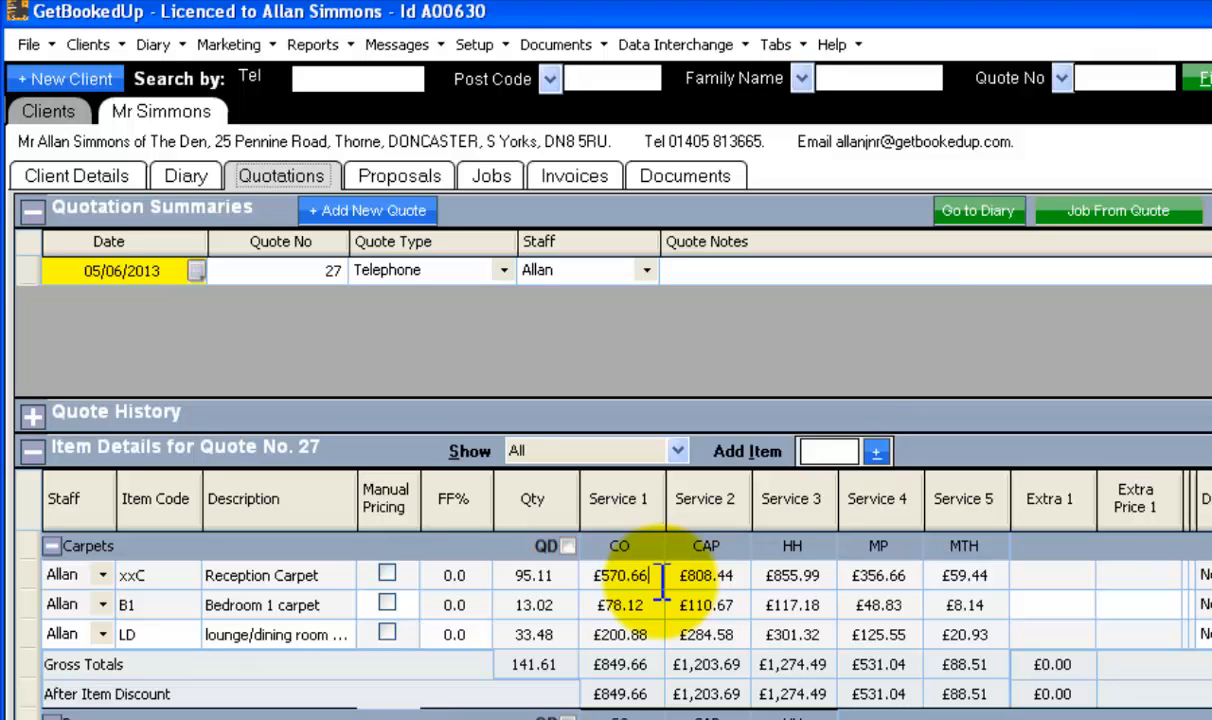
click(298, 576)
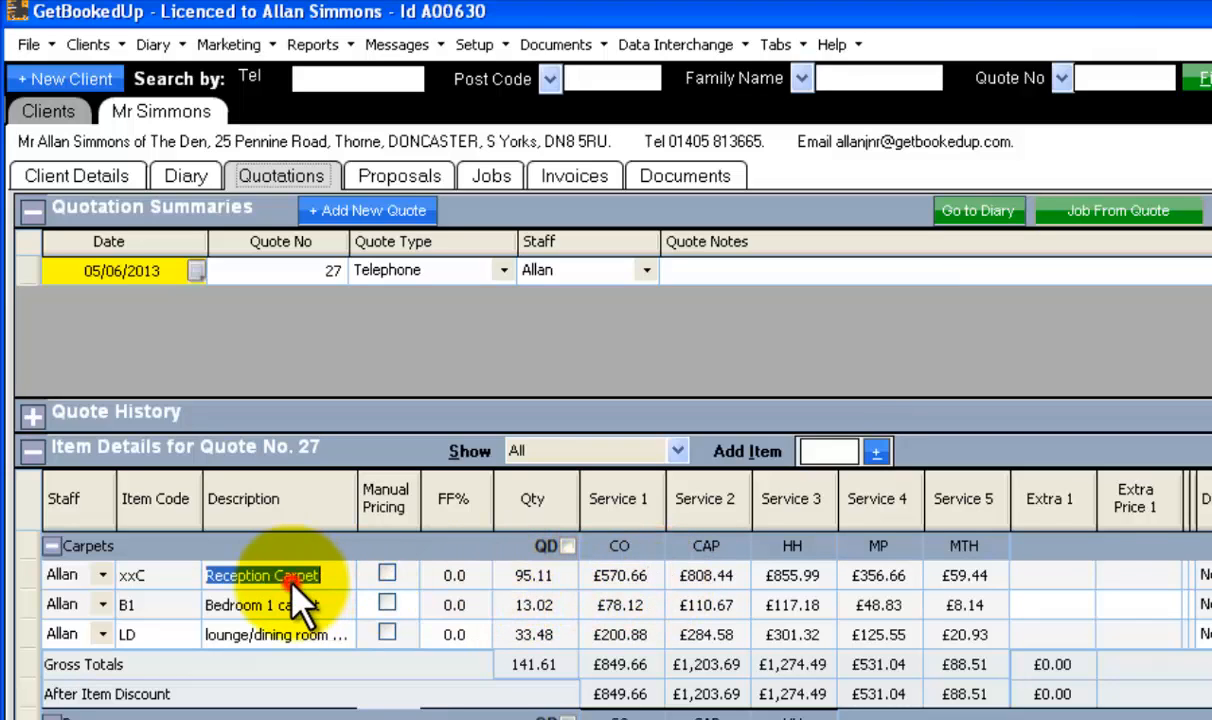
click(387, 575)
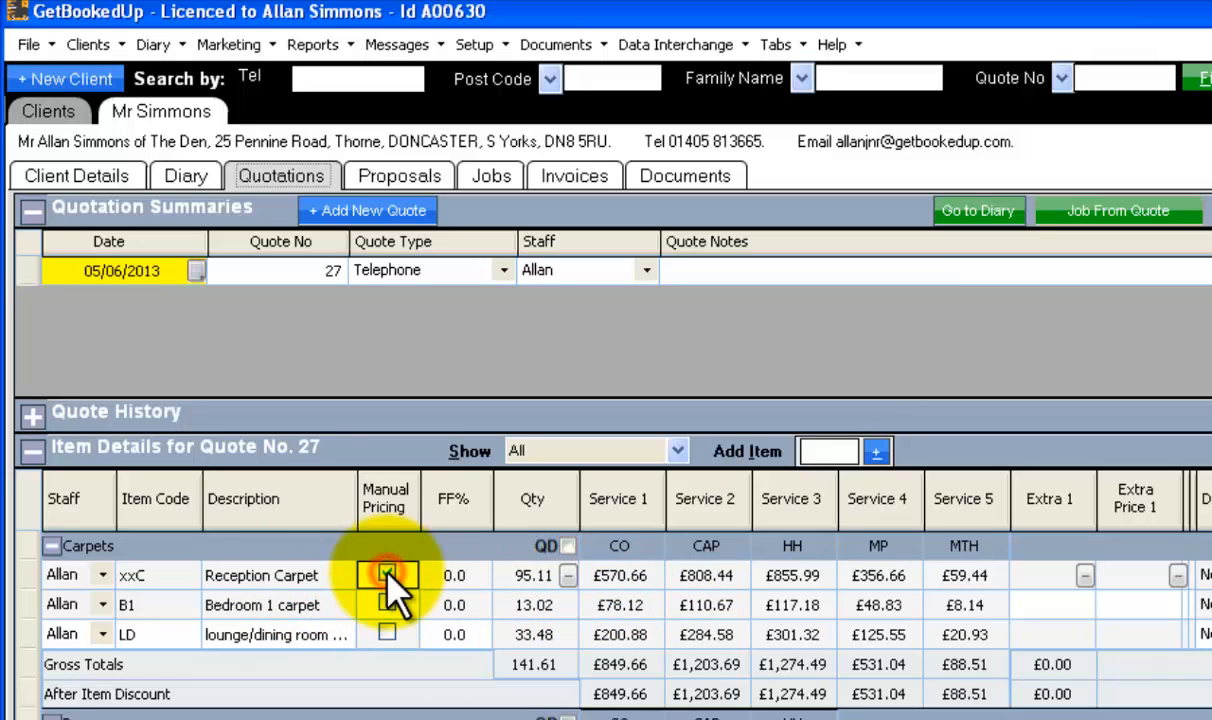
click(626, 578)
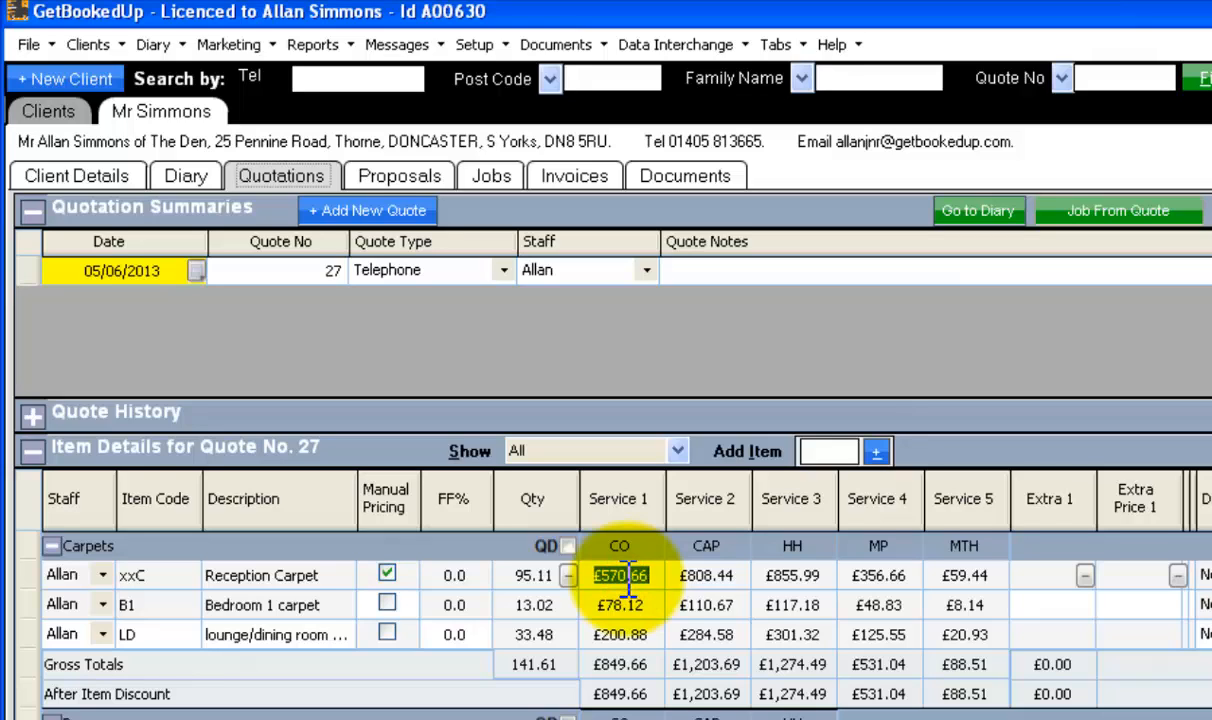
text(493)
key(Tab)
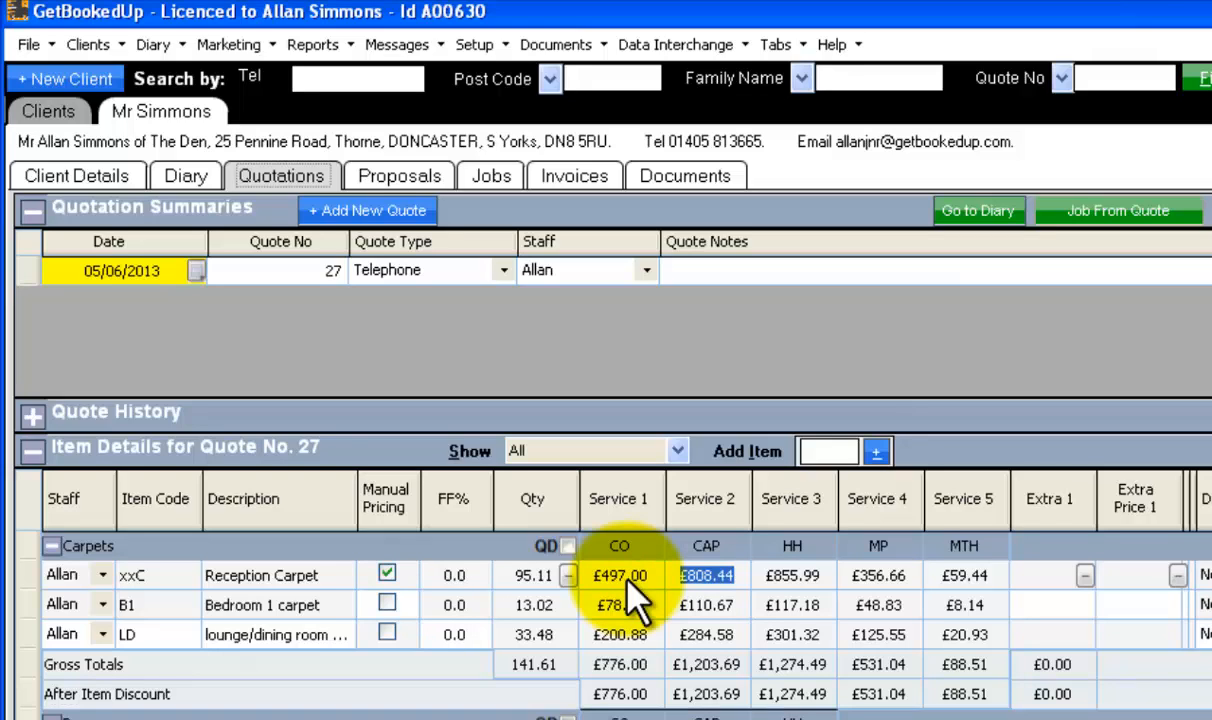
click(627, 580)
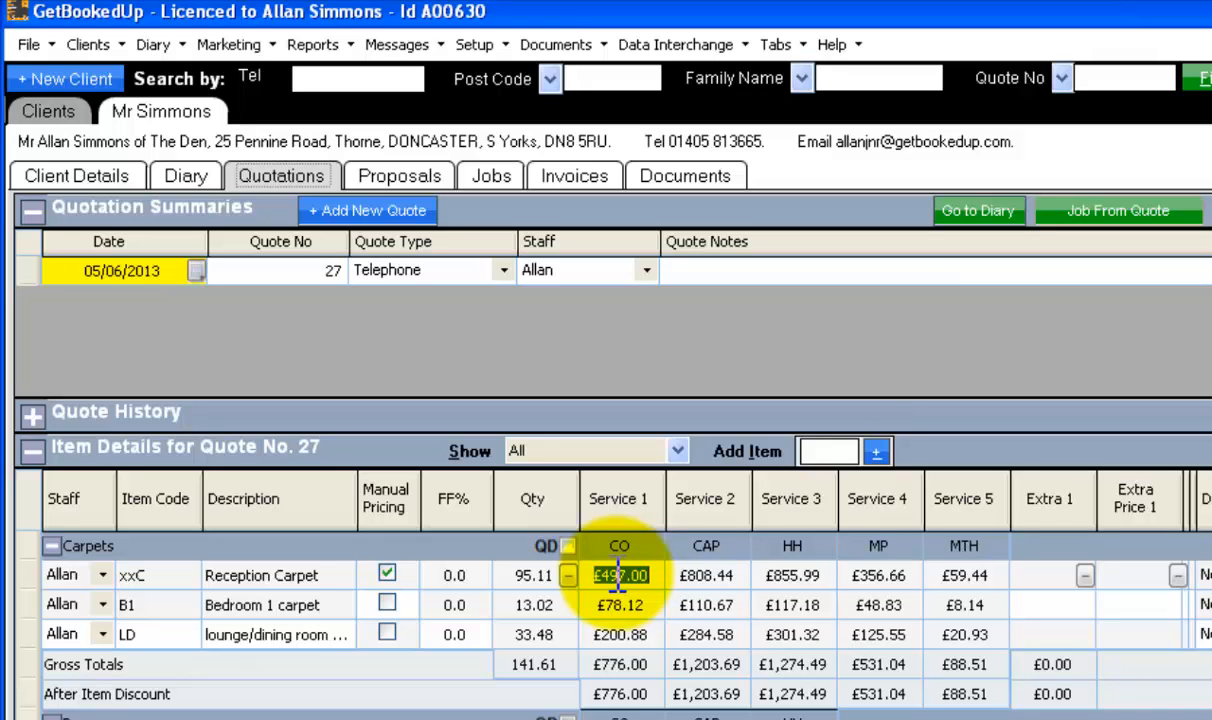
Step: Set the Bedroom 1 carpet's FF% to 20 and check its Service 1 price
click(459, 616)
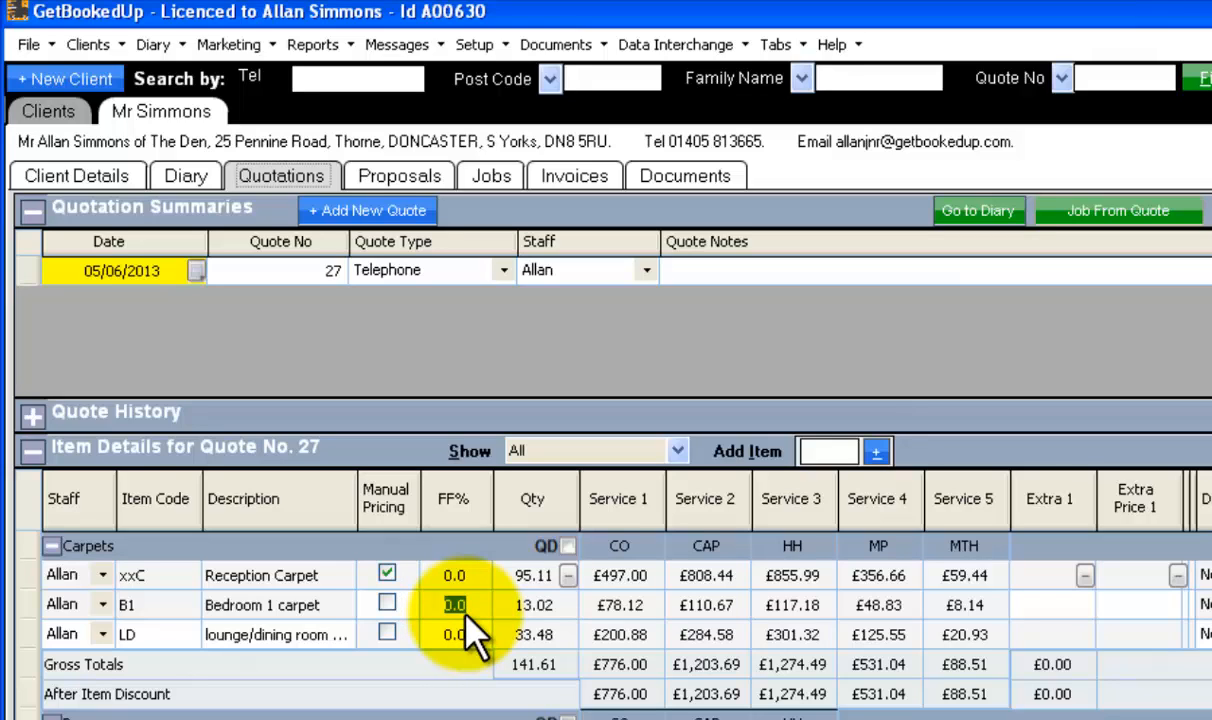
click(308, 615)
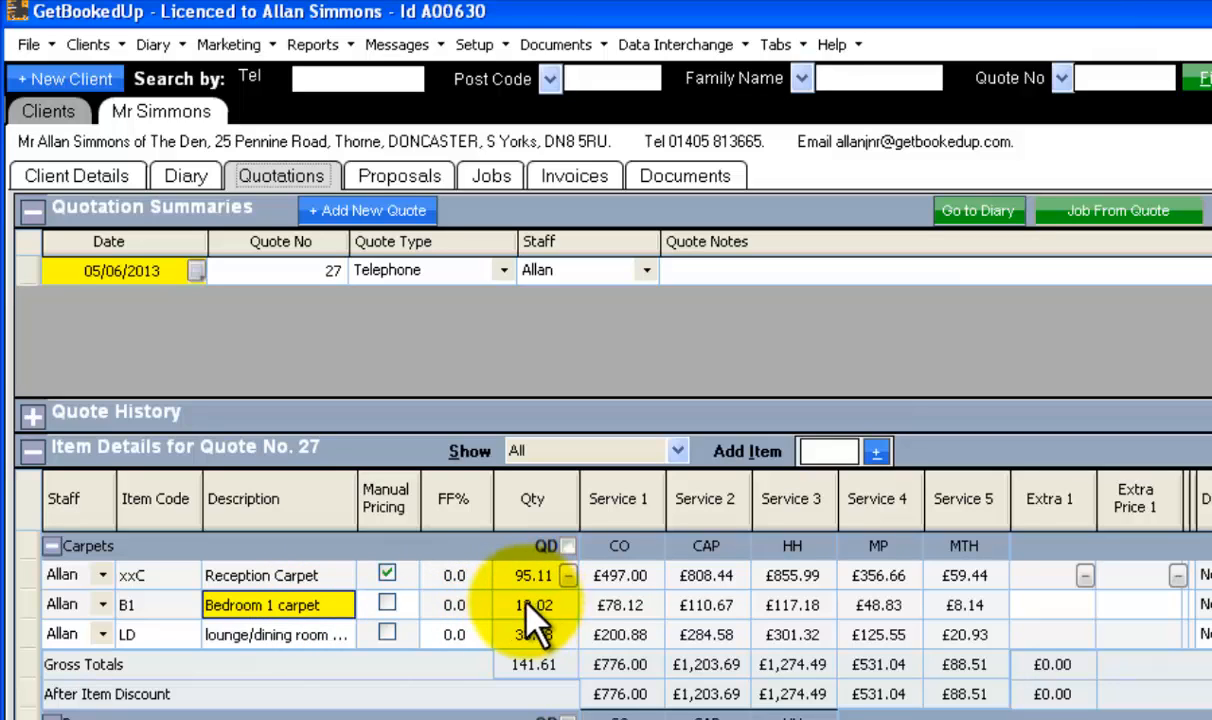
click(462, 605)
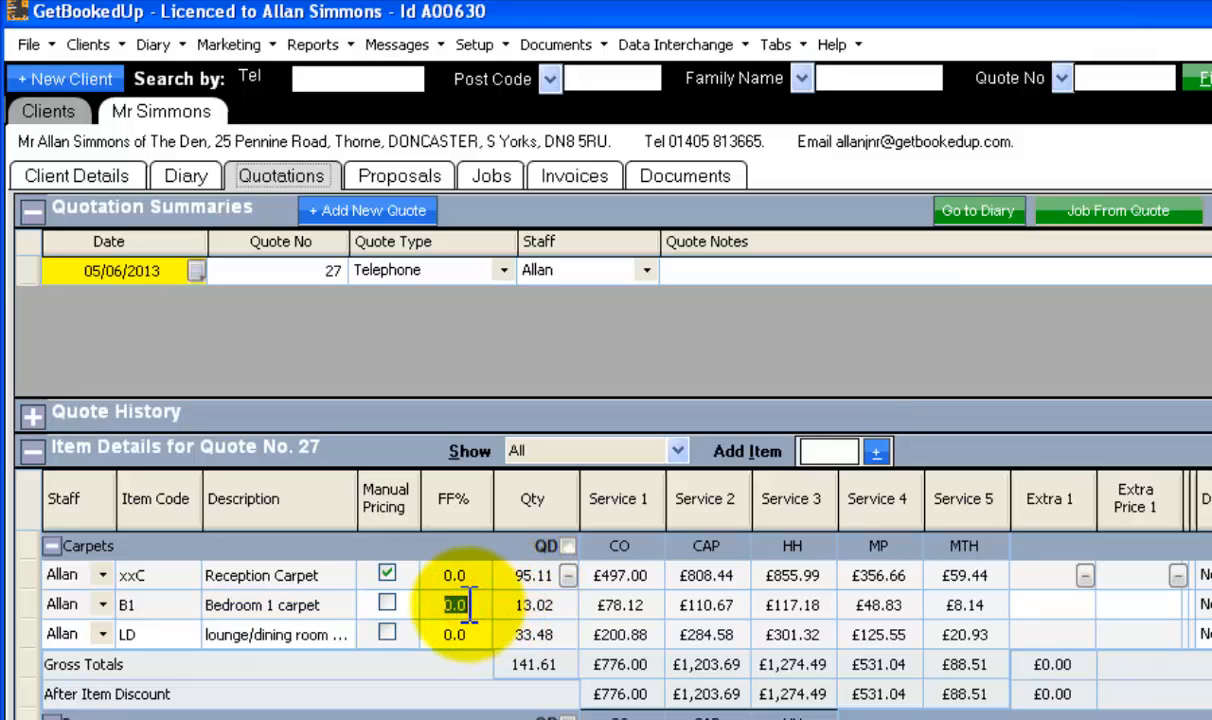
text(20)
key(Tab)
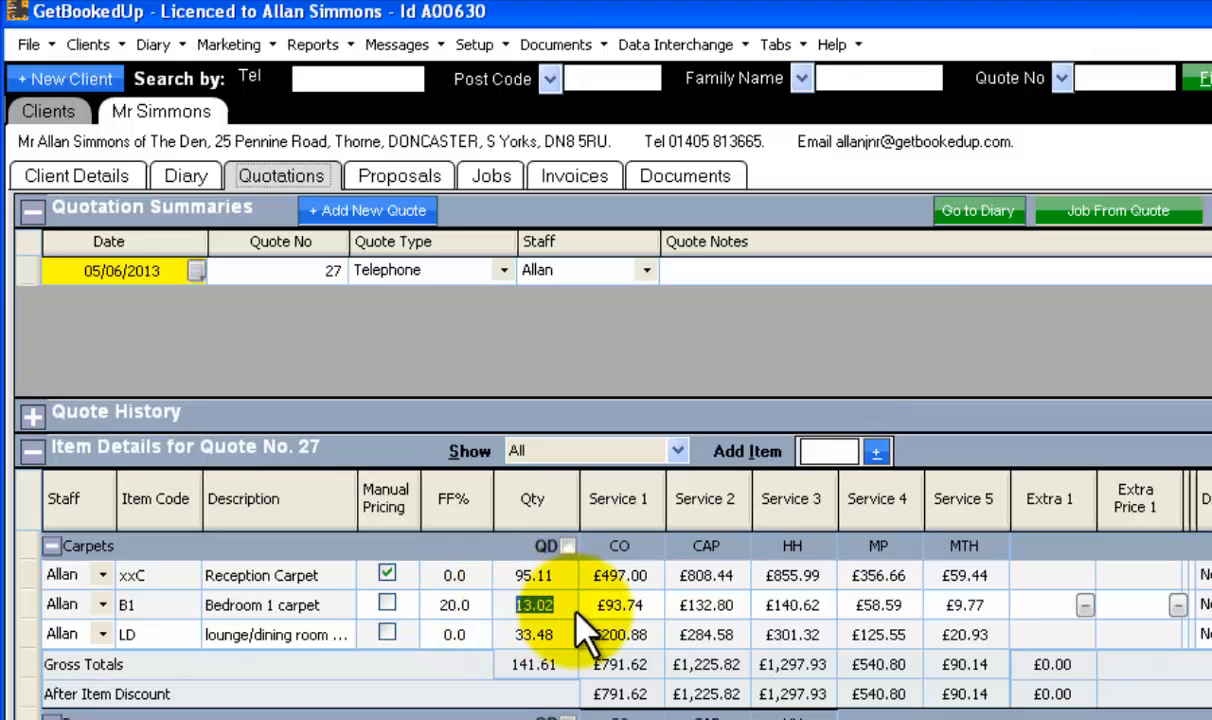
click(606, 603)
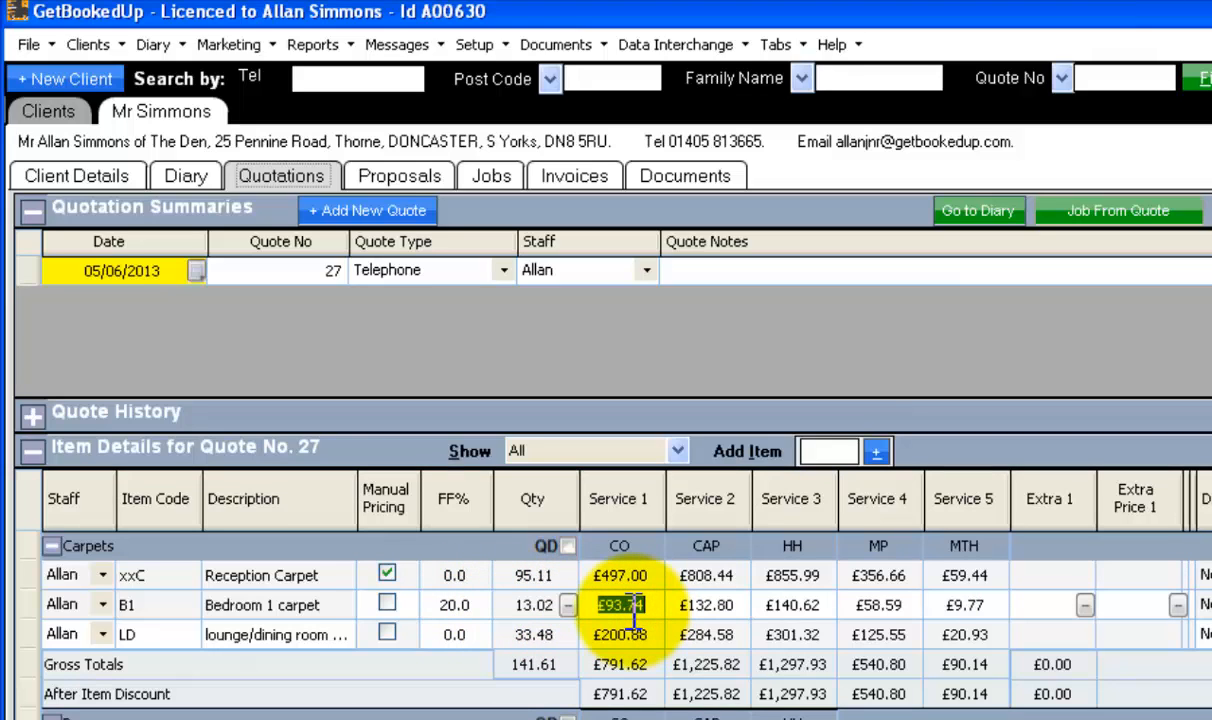